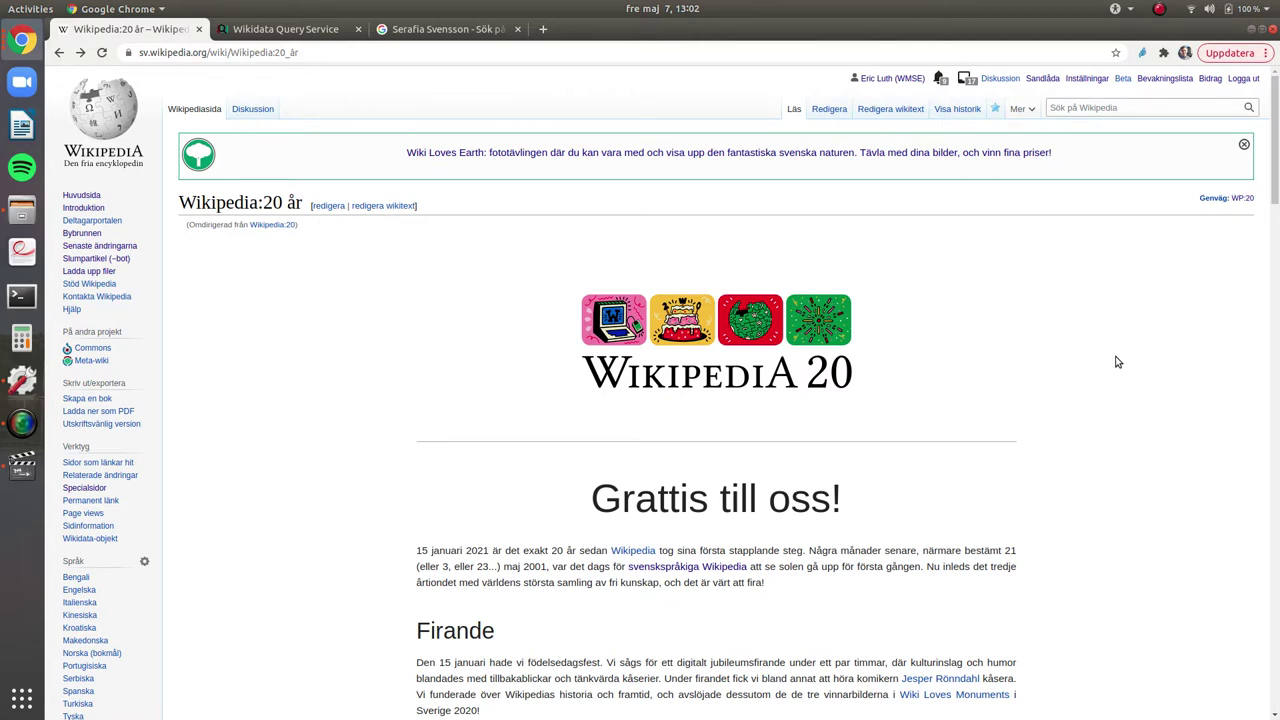
Look through the Kalasprogram table on the Wikipedia:20 år page for the 7 maj Wikidata activity.
scroll(1118, 362, "down", 8)
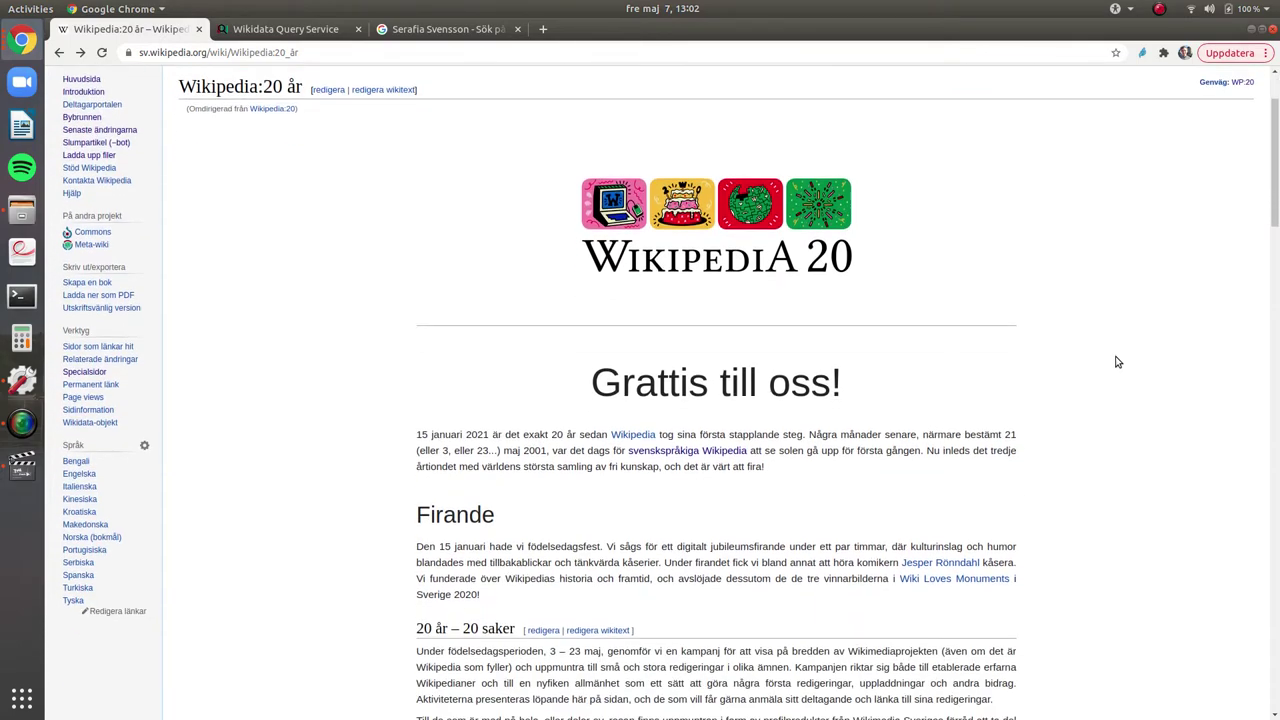
scroll(1118, 362, "down", 7)
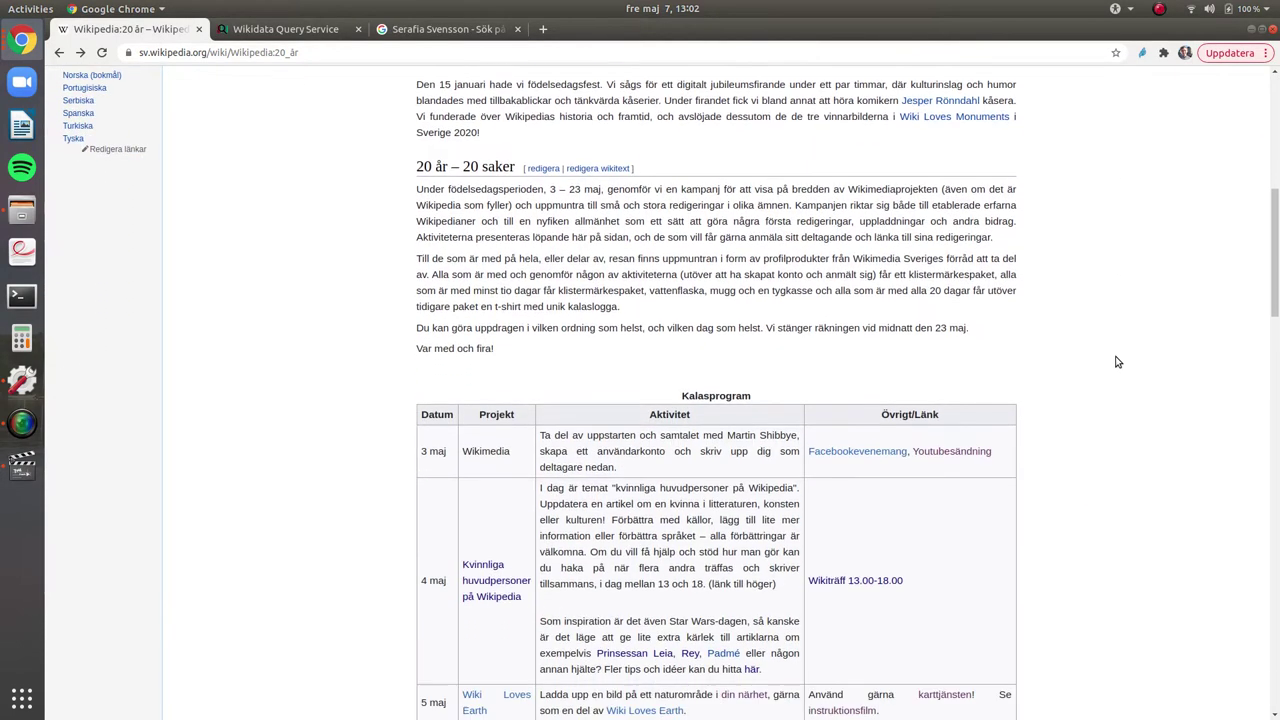
scroll(1118, 362, "down", 2)
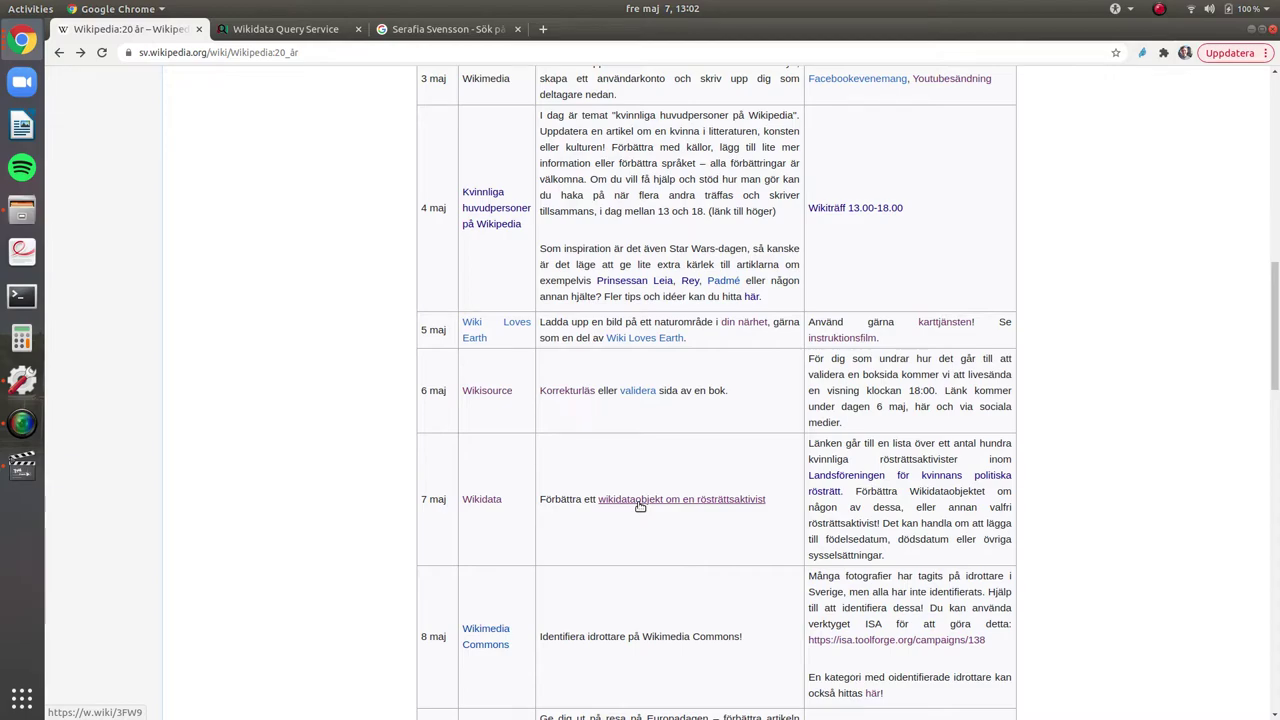
Switch to the Wikidata Query Service and review the query and the start of its suffragist results.
left_click(293, 33)
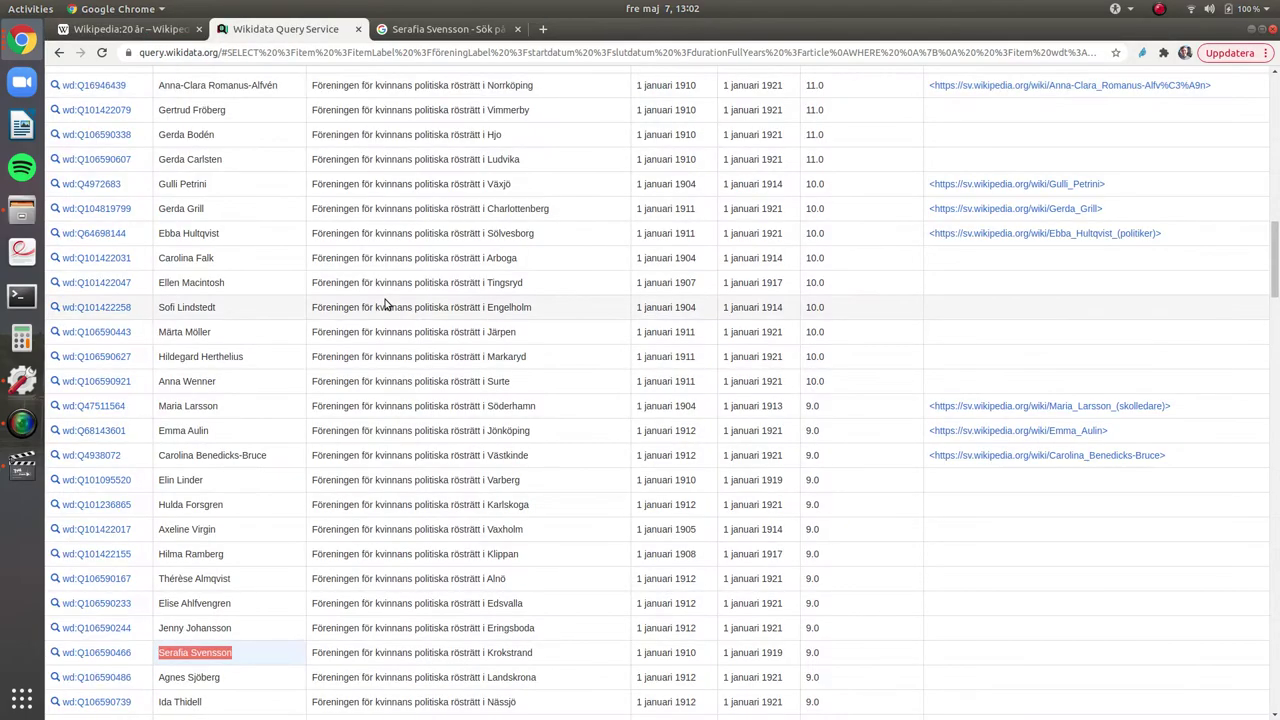
scroll(389, 300, "up", 10)
scroll(387, 304, "up", 5)
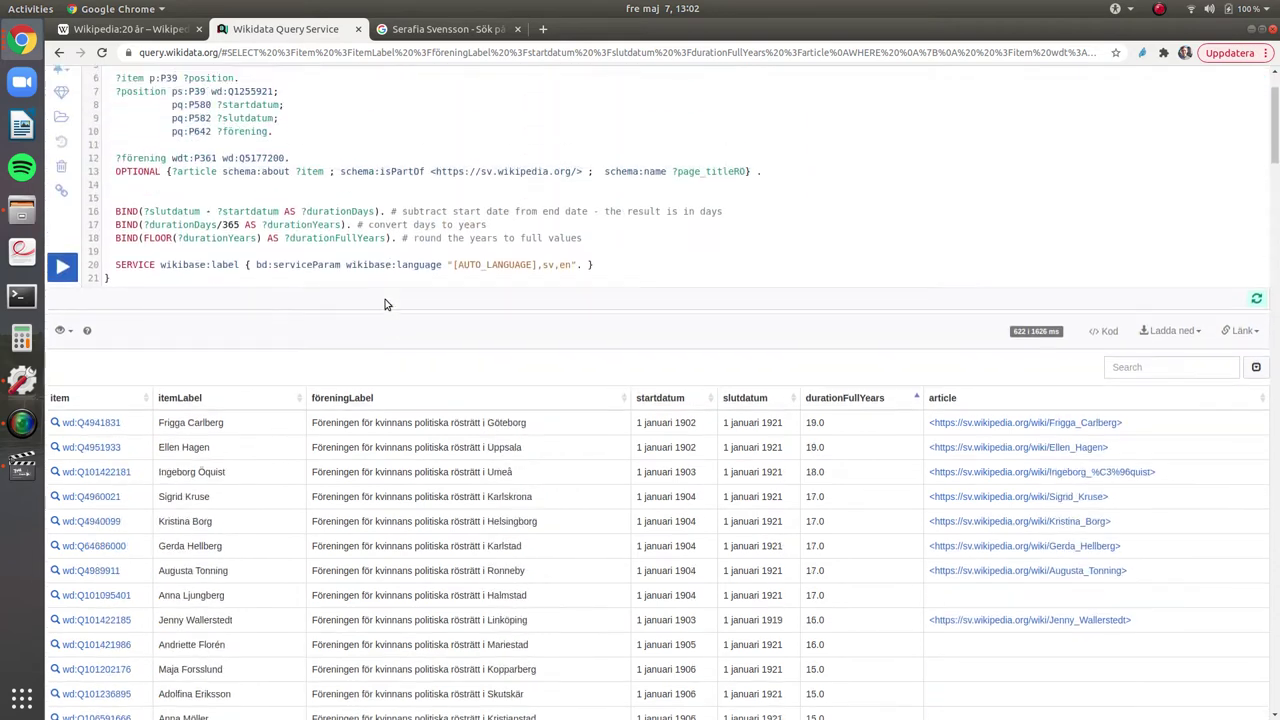
scroll(387, 304, "down", 3)
scroll(387, 304, "down", 3)
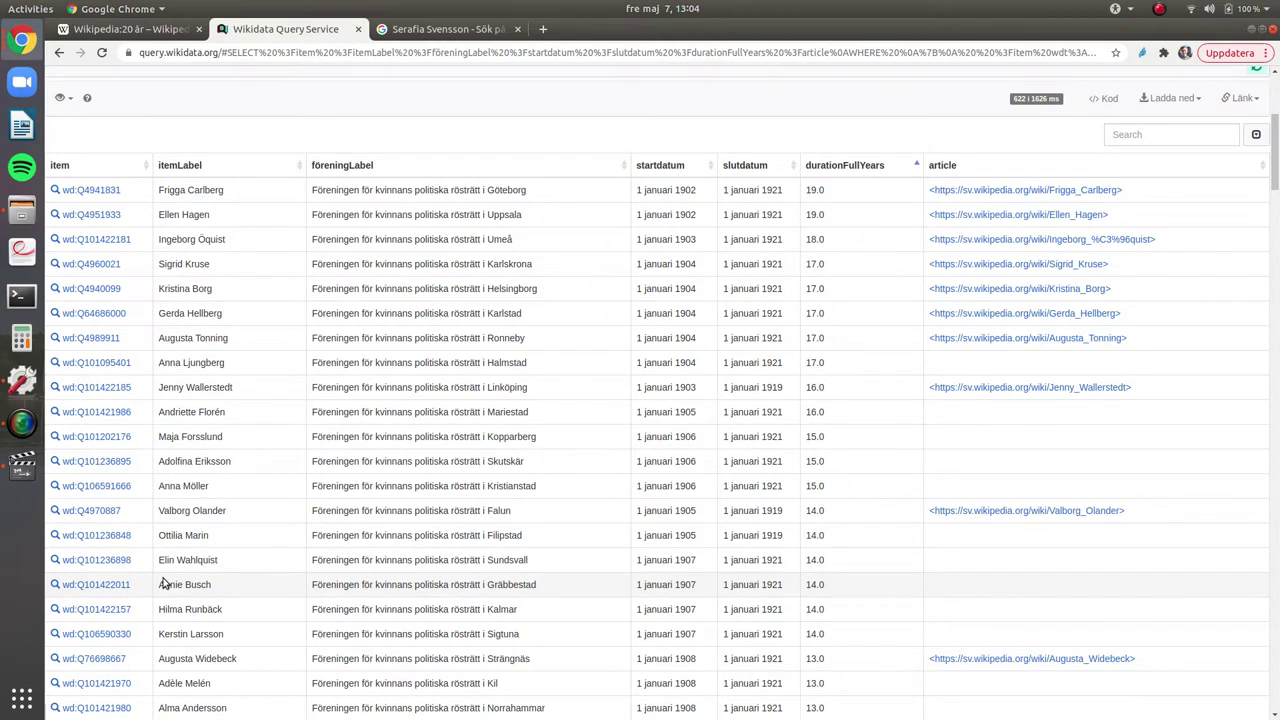
Find the suffragist from the Krokstrand association in the query results and open her Wikidata item Q106590466.
scroll(163, 584, "down", 2)
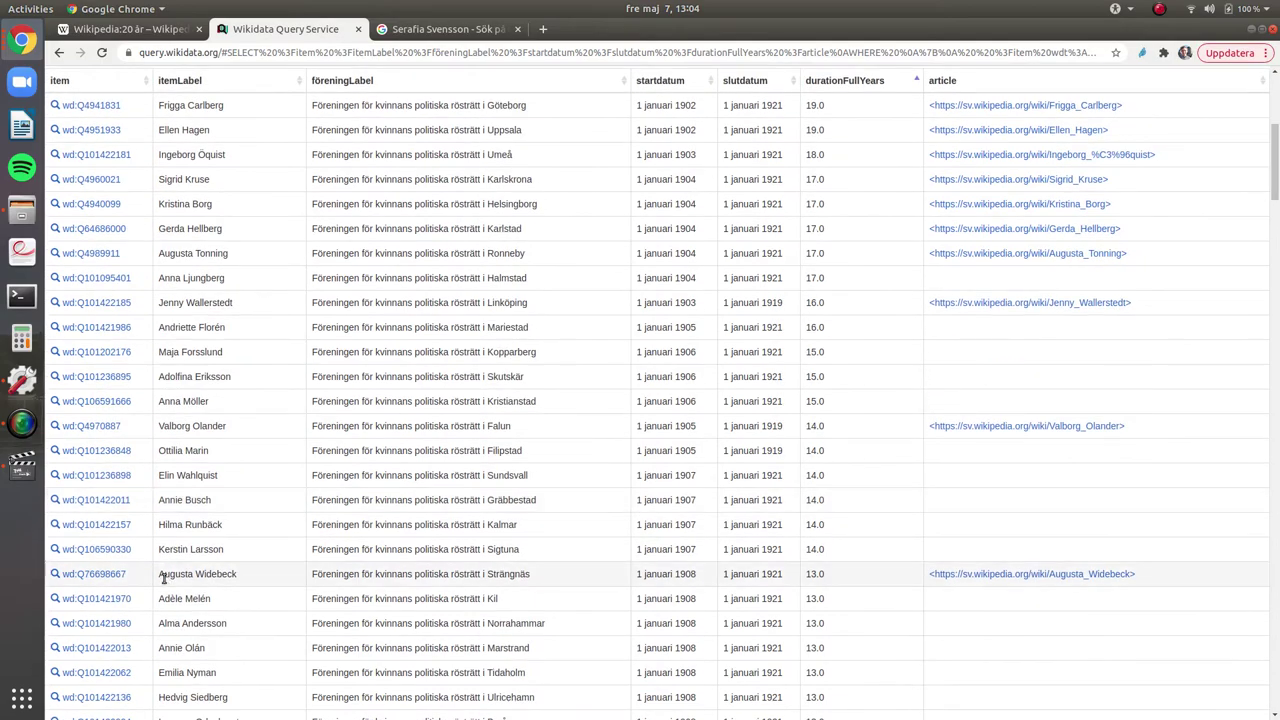
scroll(163, 578, "down", 4)
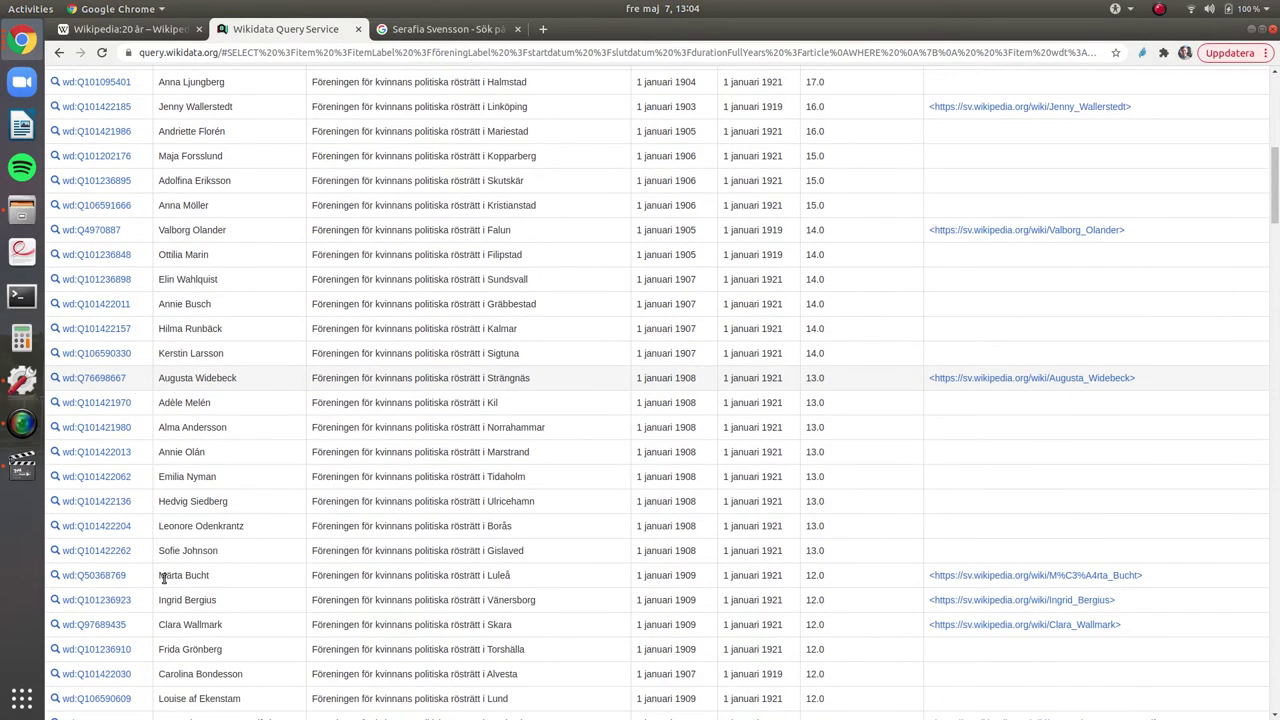
scroll(163, 578, "down", 1)
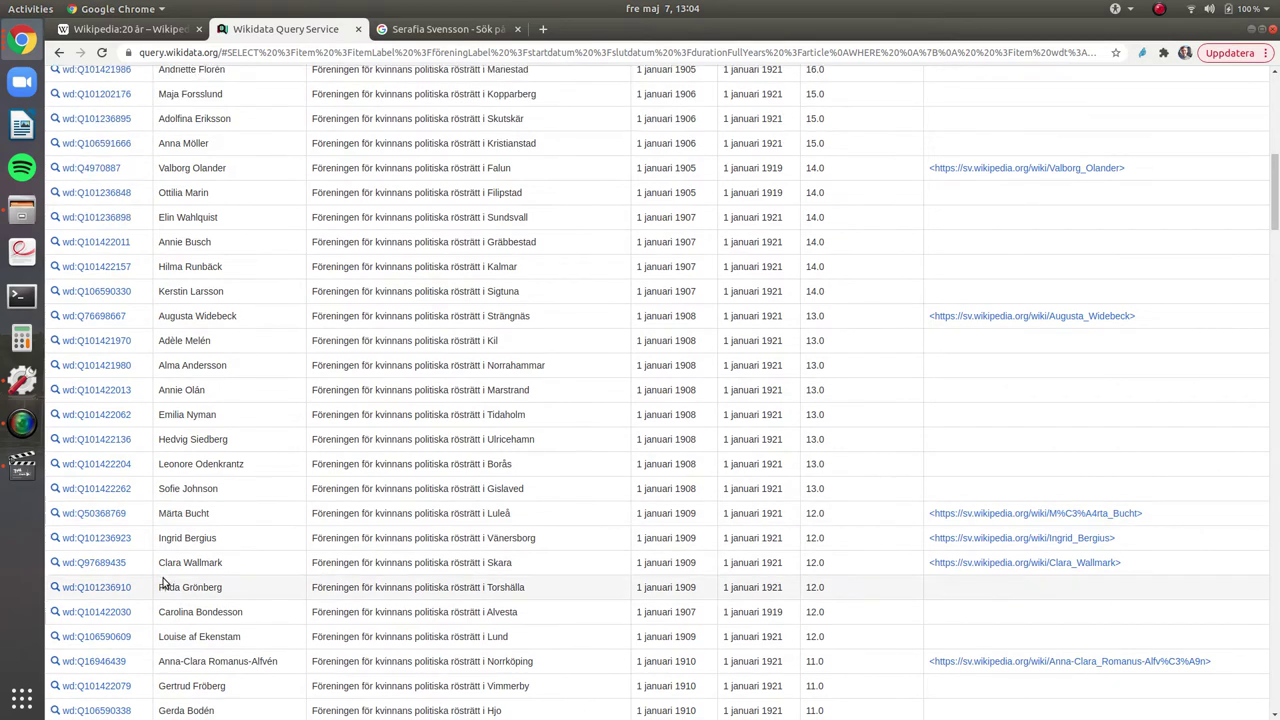
scroll(163, 578, "down", 1)
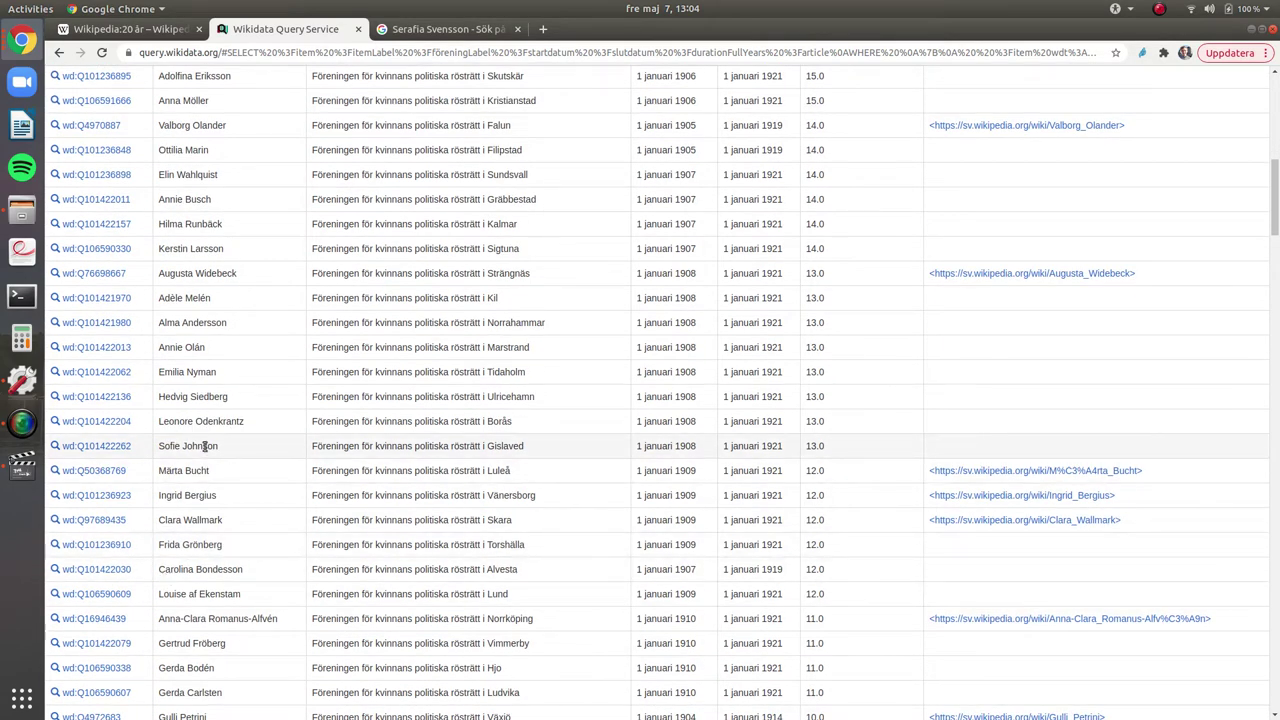
scroll(205, 446, "down", 3)
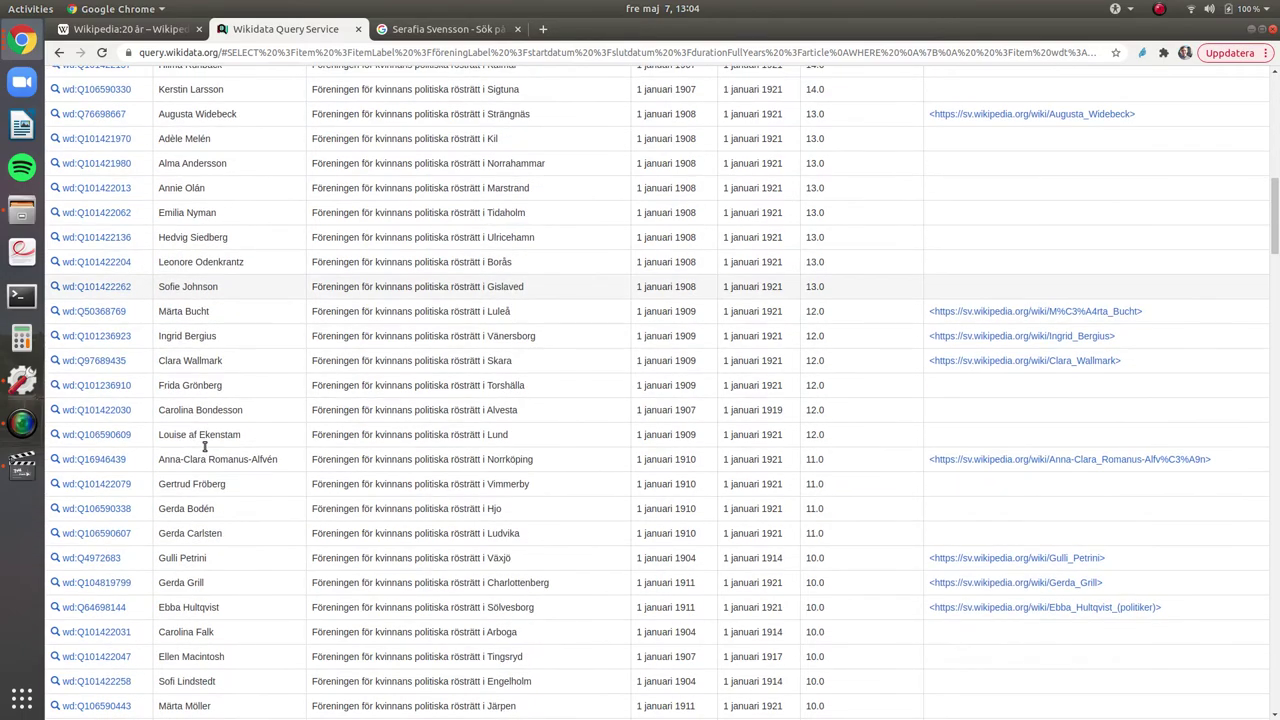
scroll(205, 450, "down", 8)
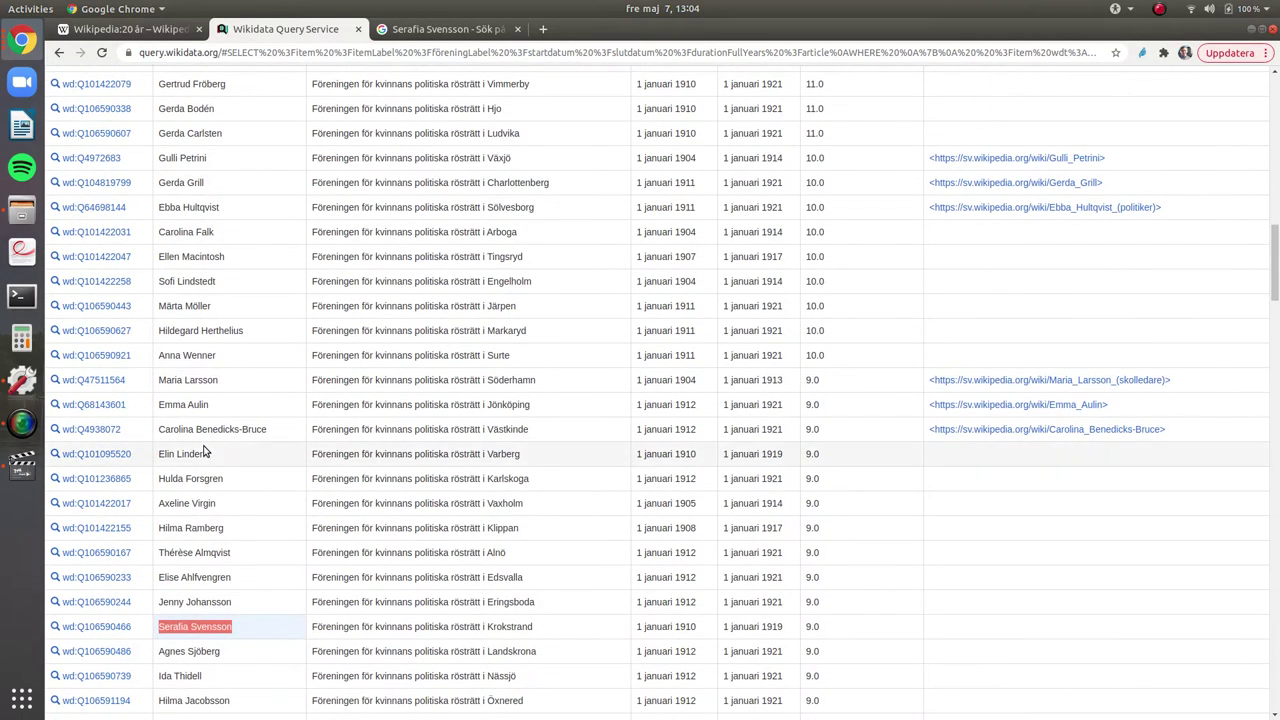
scroll(205, 453, "down", 4)
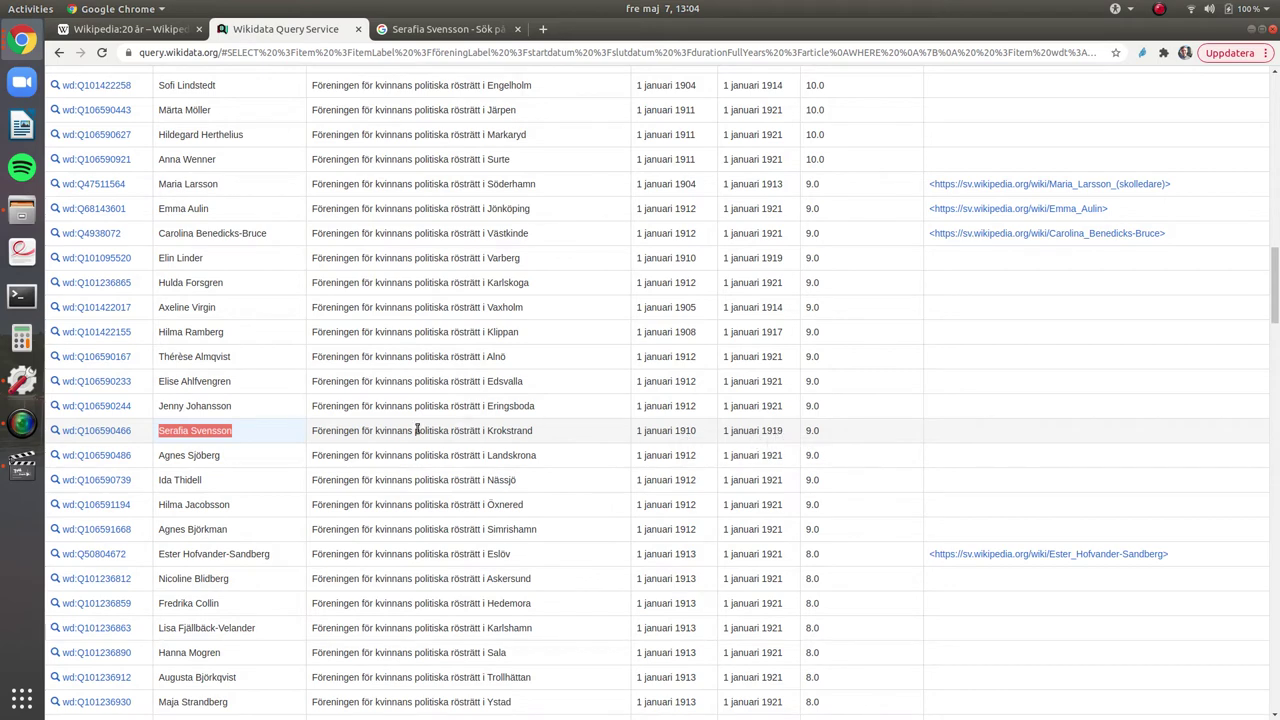
left_click(93, 433)
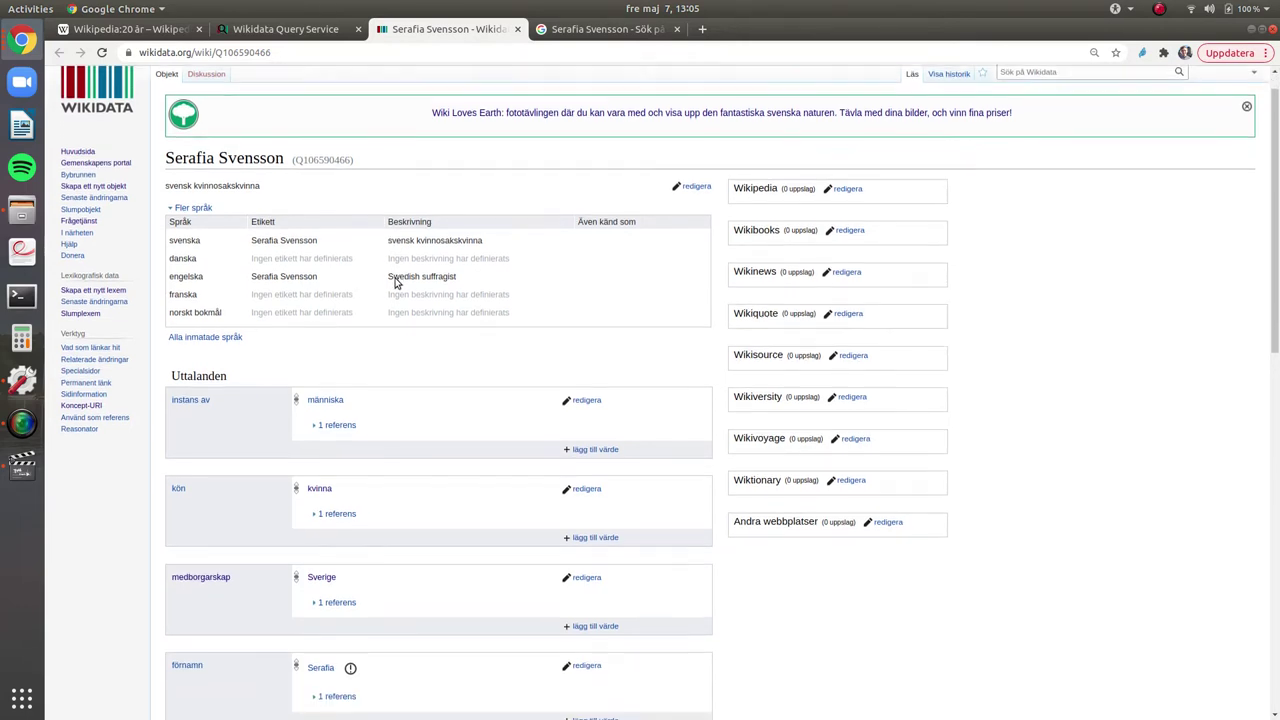
Examine the labels, descriptions and all statements on item Q106590466 to see what information is missing.
scroll(395, 283, "down", 2)
scroll(395, 283, "down", 1)
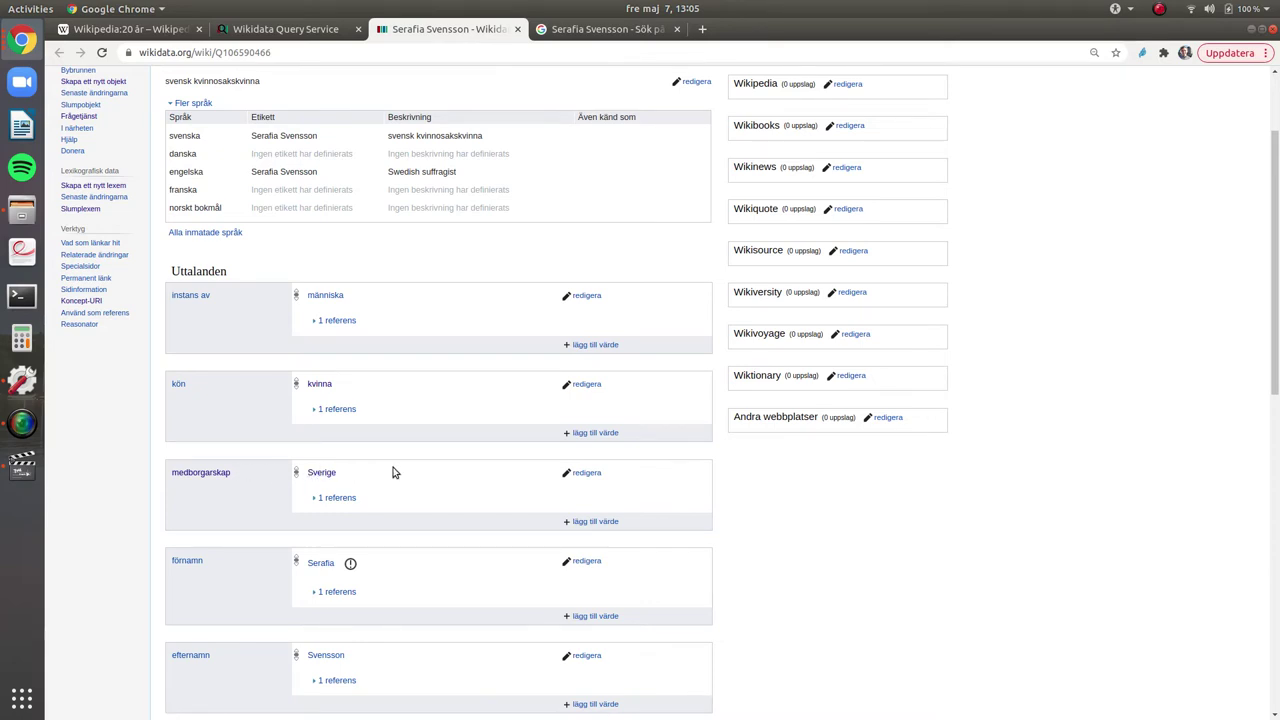
scroll(393, 472, "down", 5)
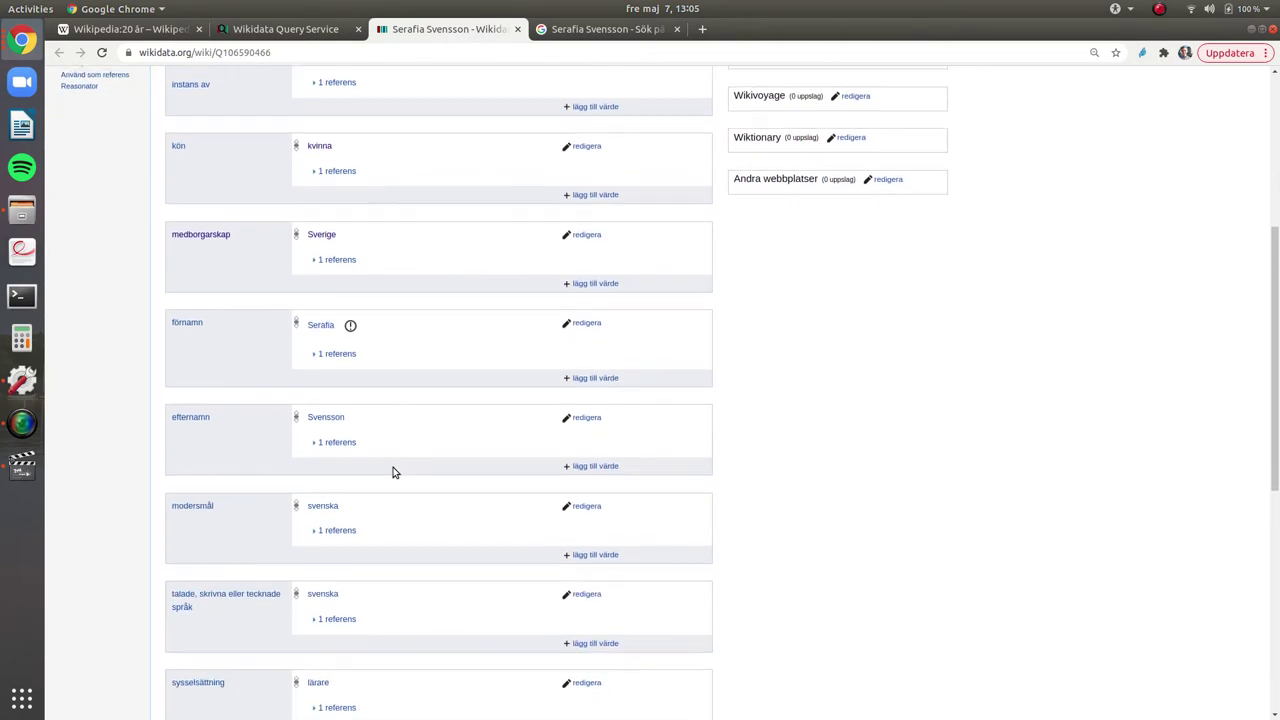
scroll(393, 472, "down", 2)
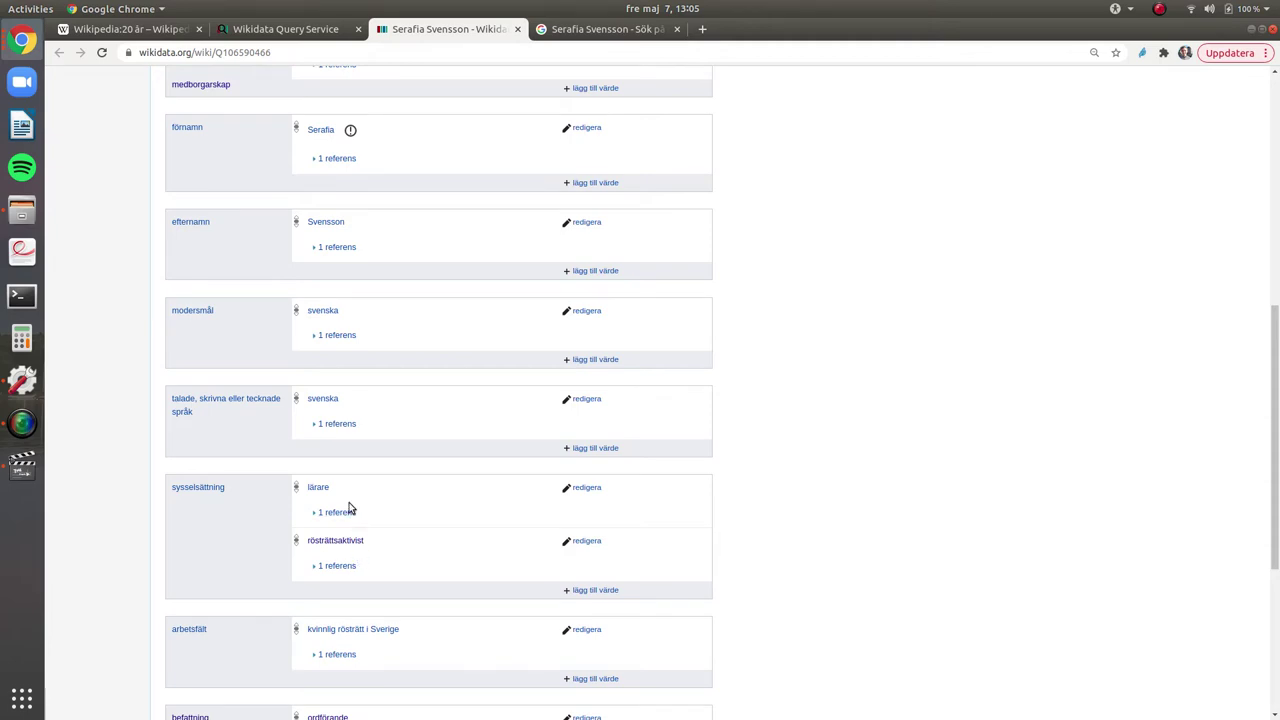
scroll(349, 509, "down", 3)
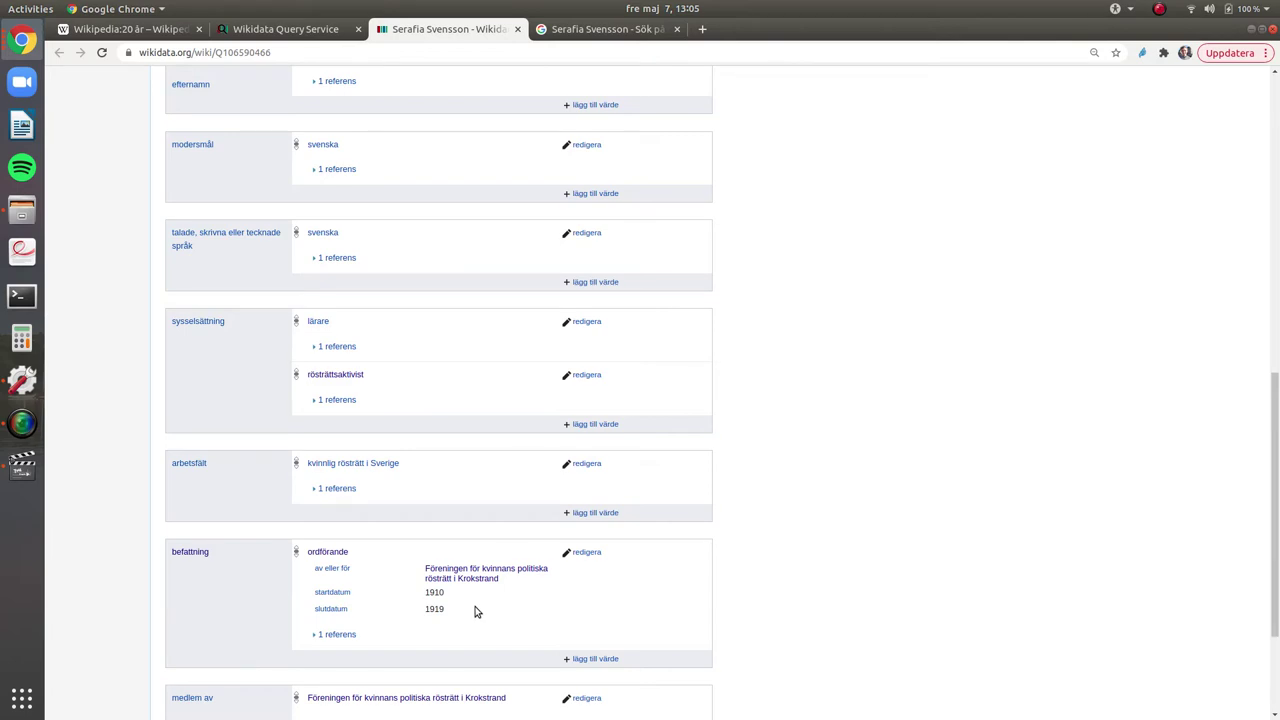
scroll(475, 611, "down", 3)
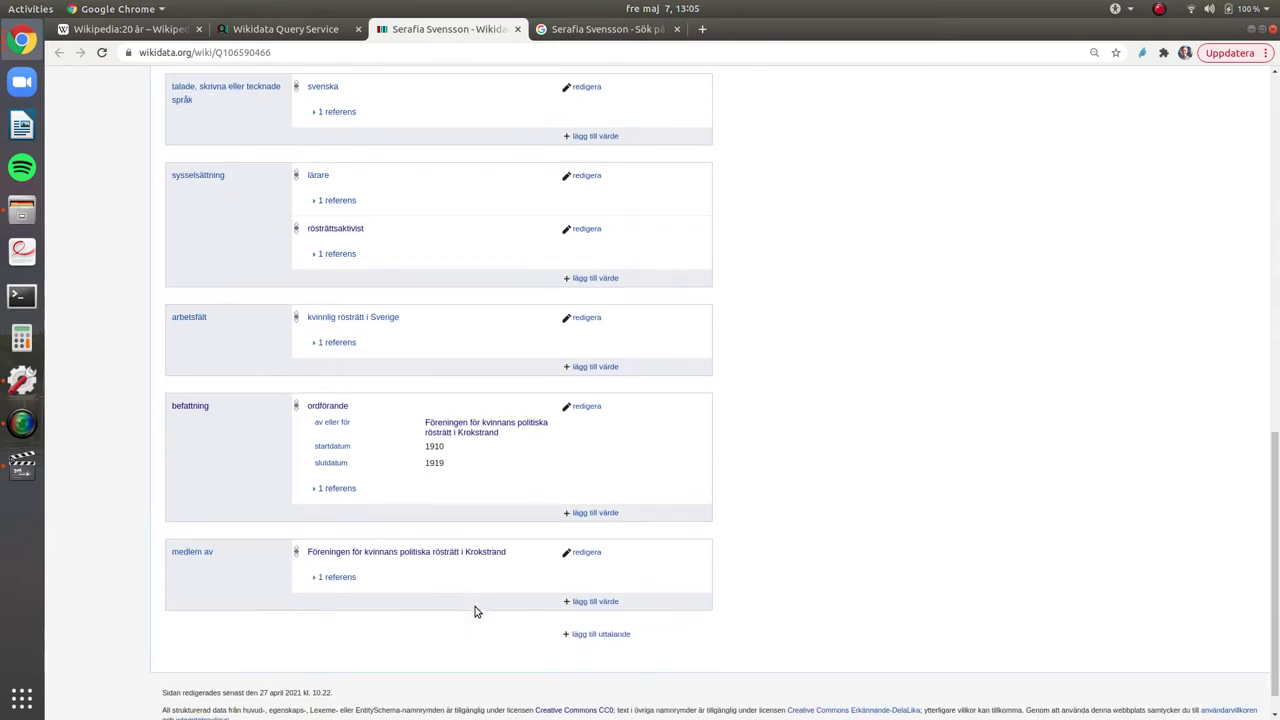
scroll(475, 611, "up", 10)
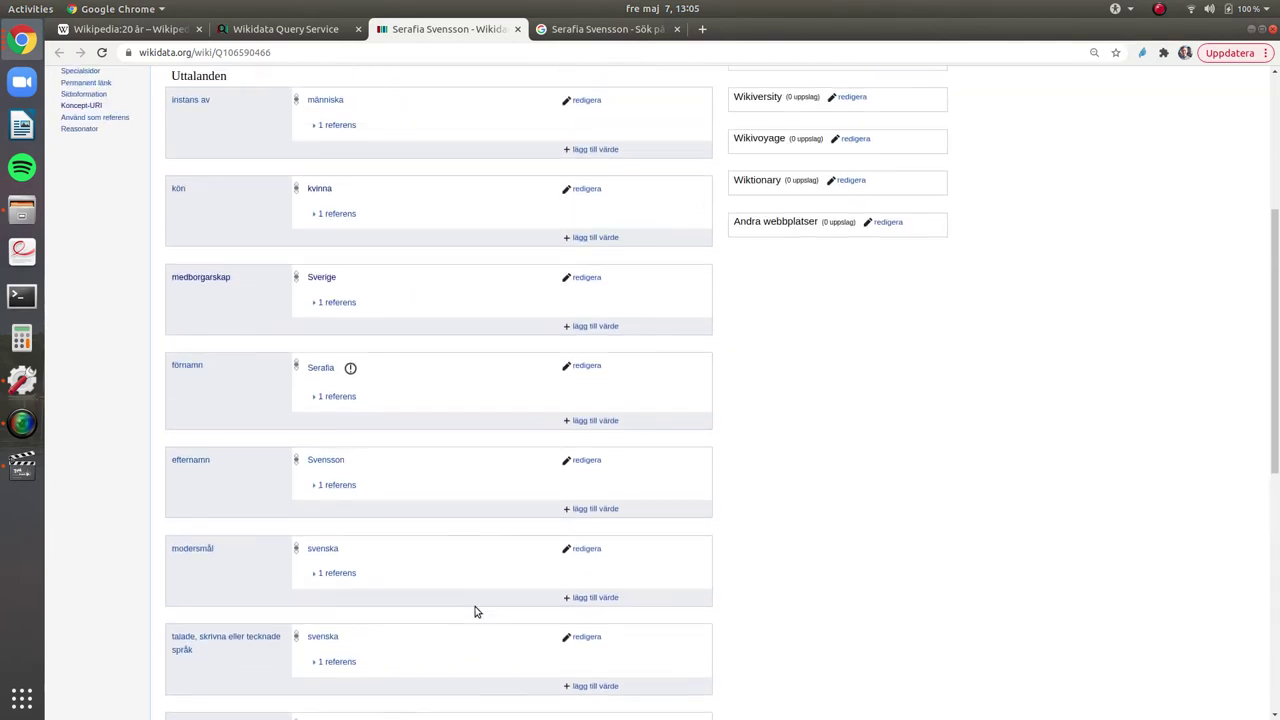
scroll(475, 611, "up", 4)
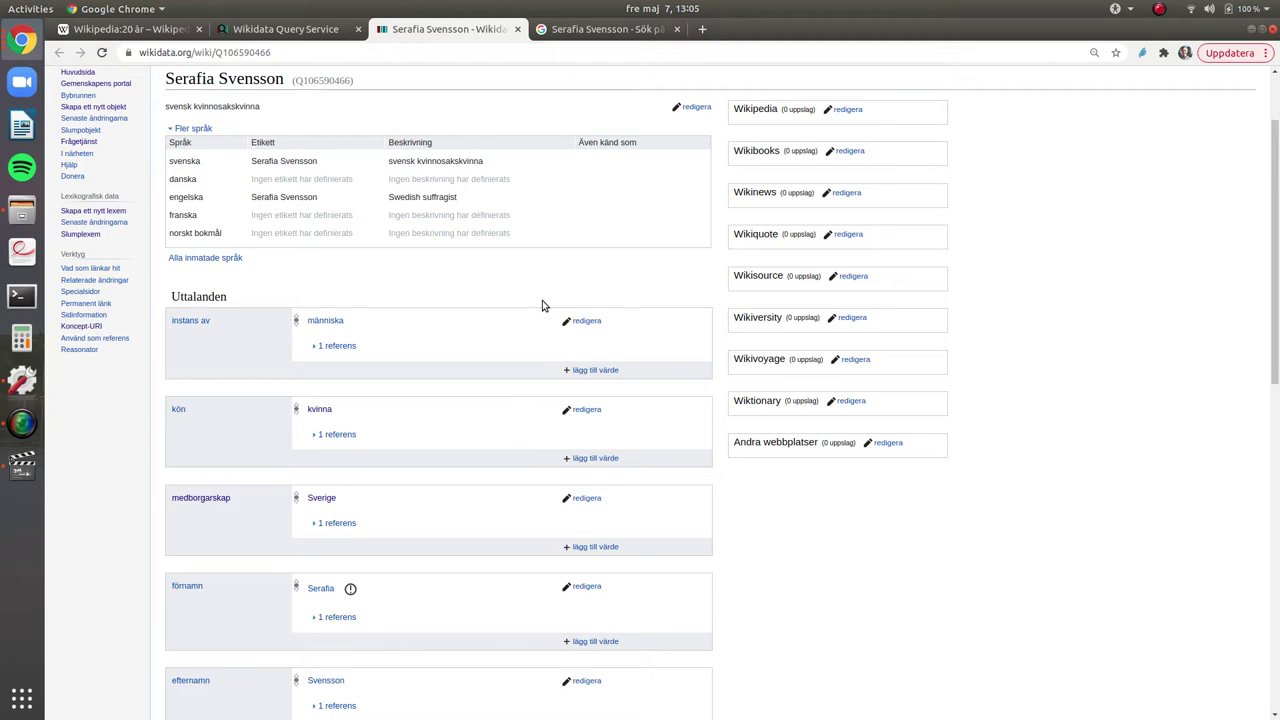
scroll(542, 303, "down", 1)
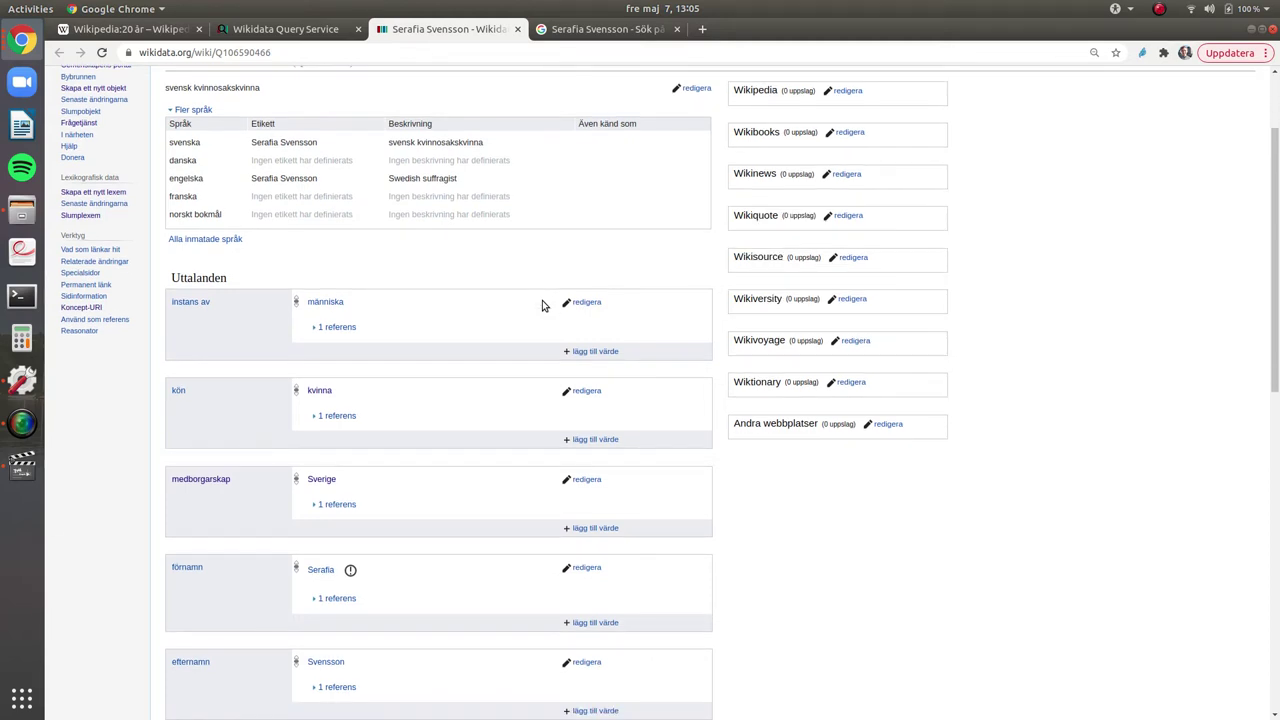
scroll(542, 305, "up", 1)
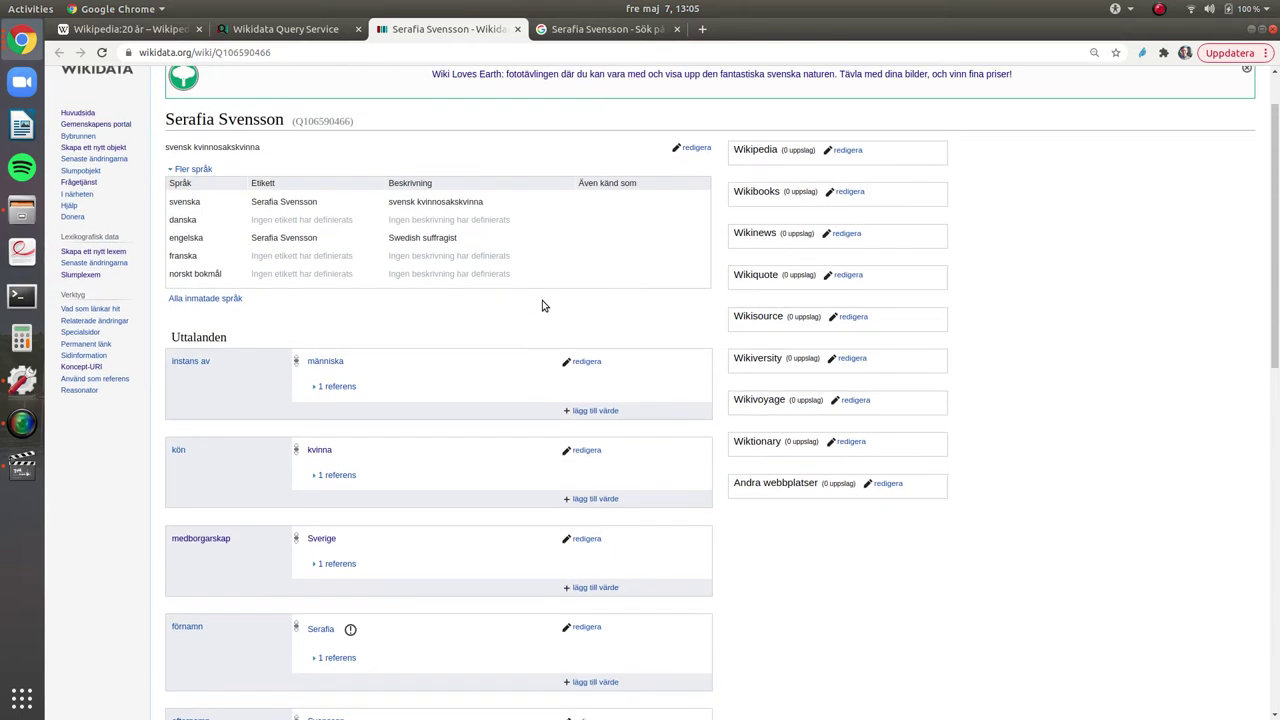
scroll(542, 305, "down", 15)
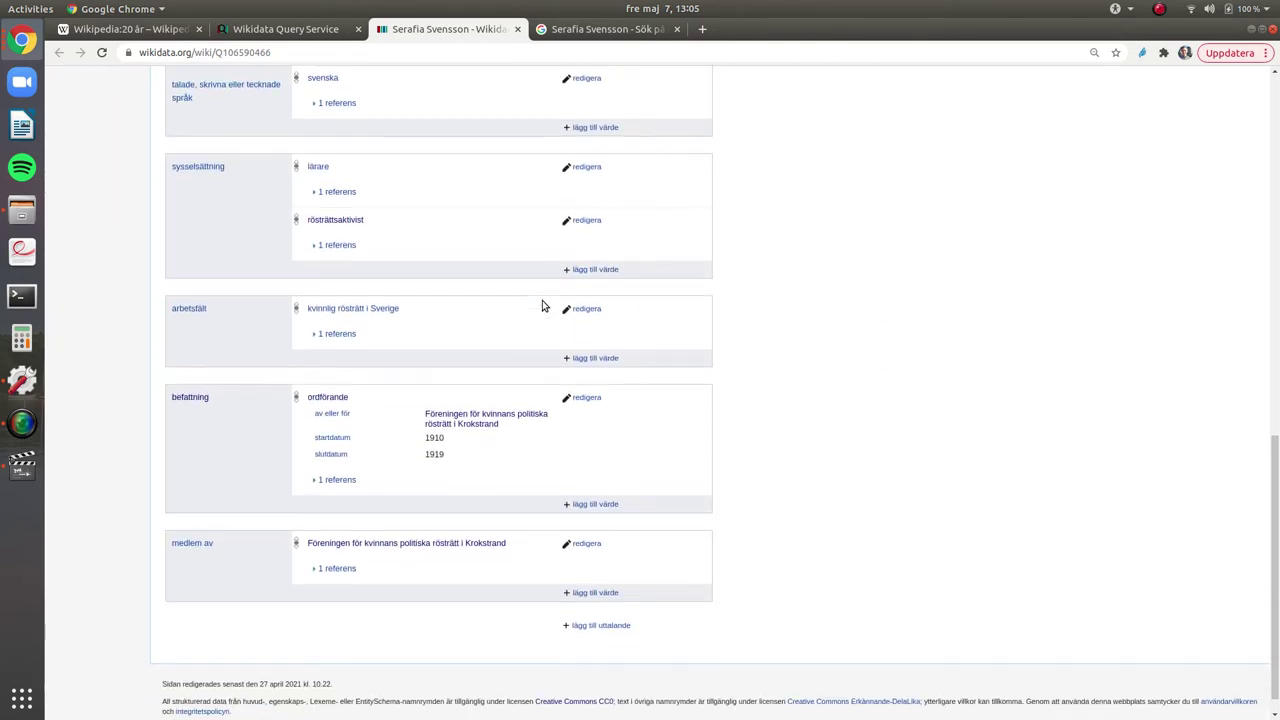
scroll(542, 306, "down", 1)
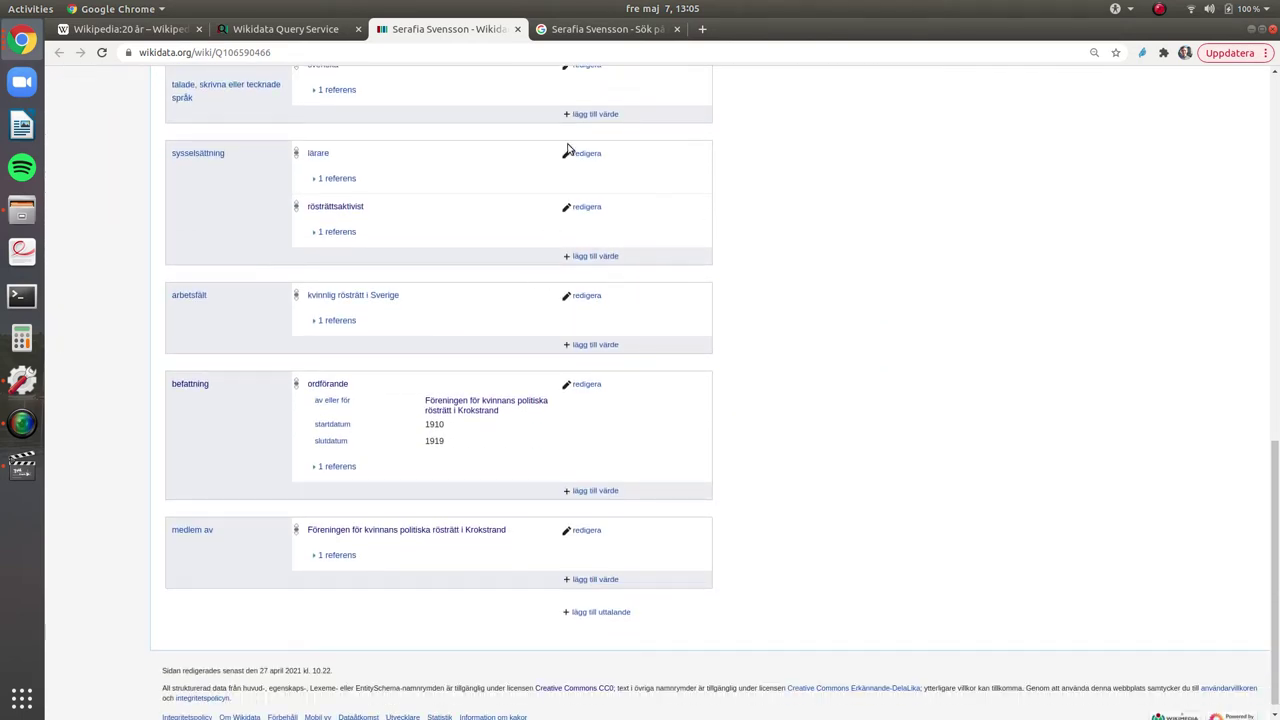
Open the Prisma Västra Götaland page about the suffragist from the Google results and copy its web address.
left_click(594, 32)
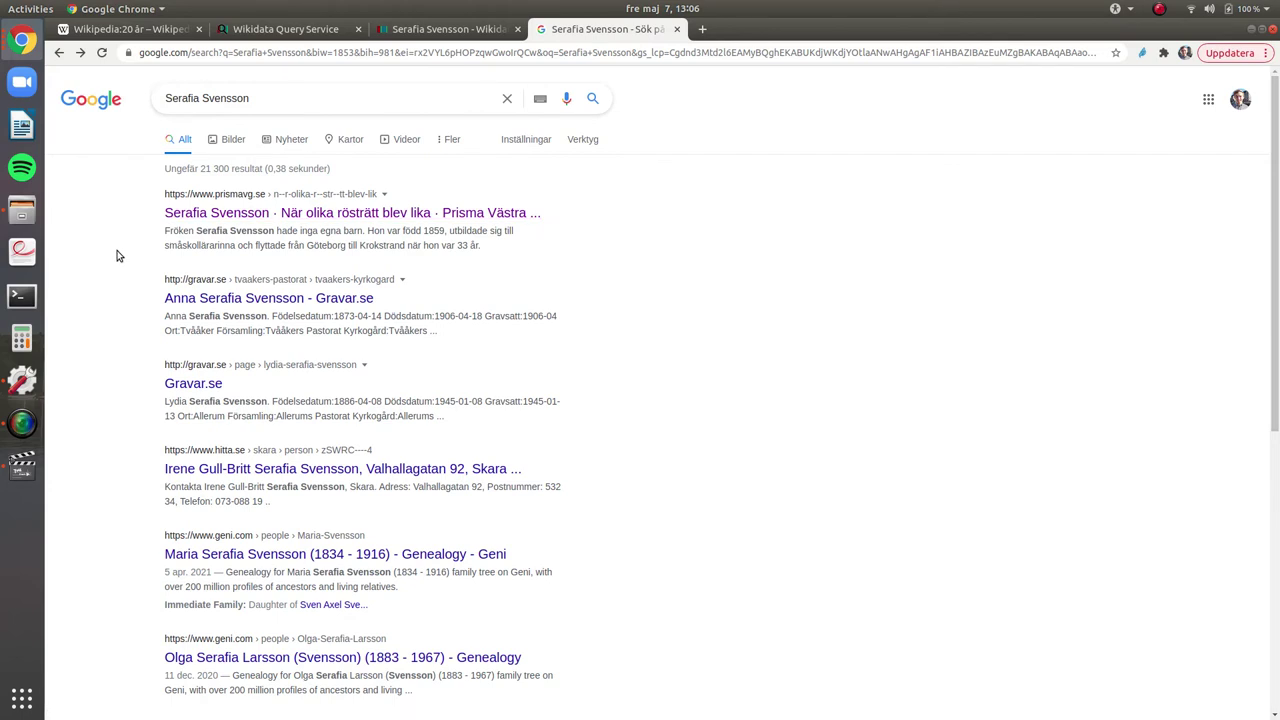
left_click(253, 218)
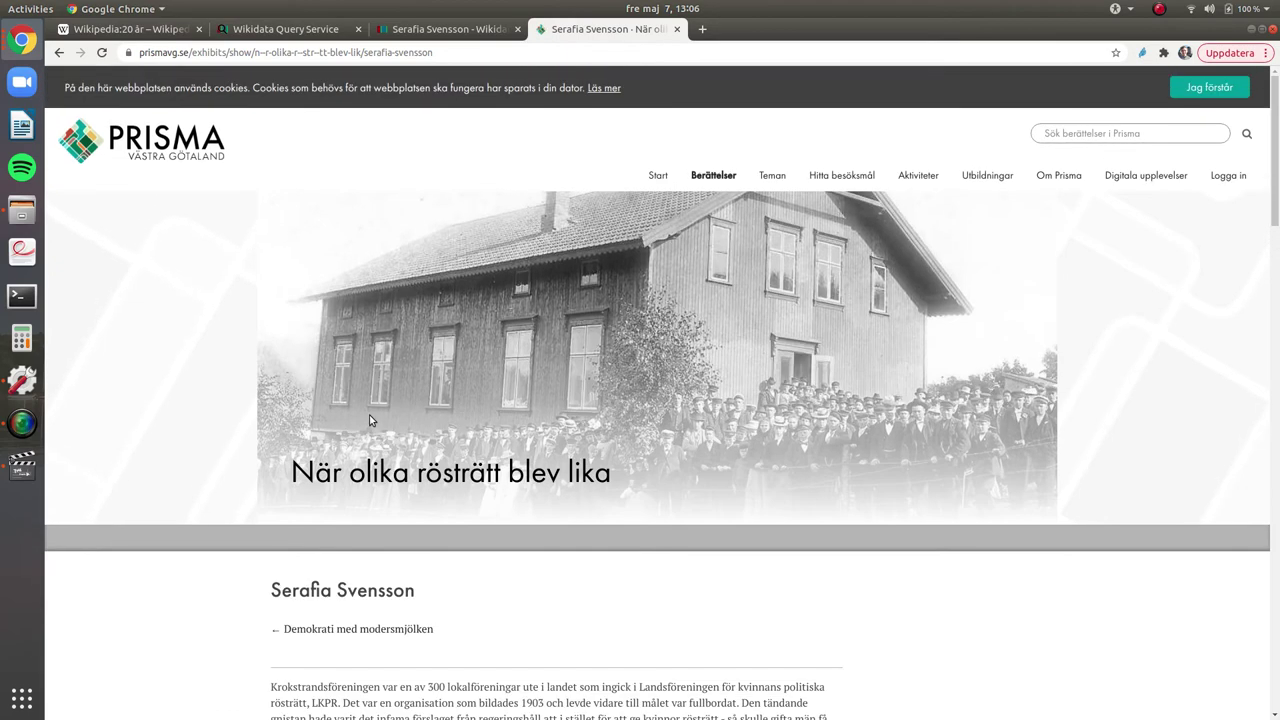
scroll(369, 420, "down", 4)
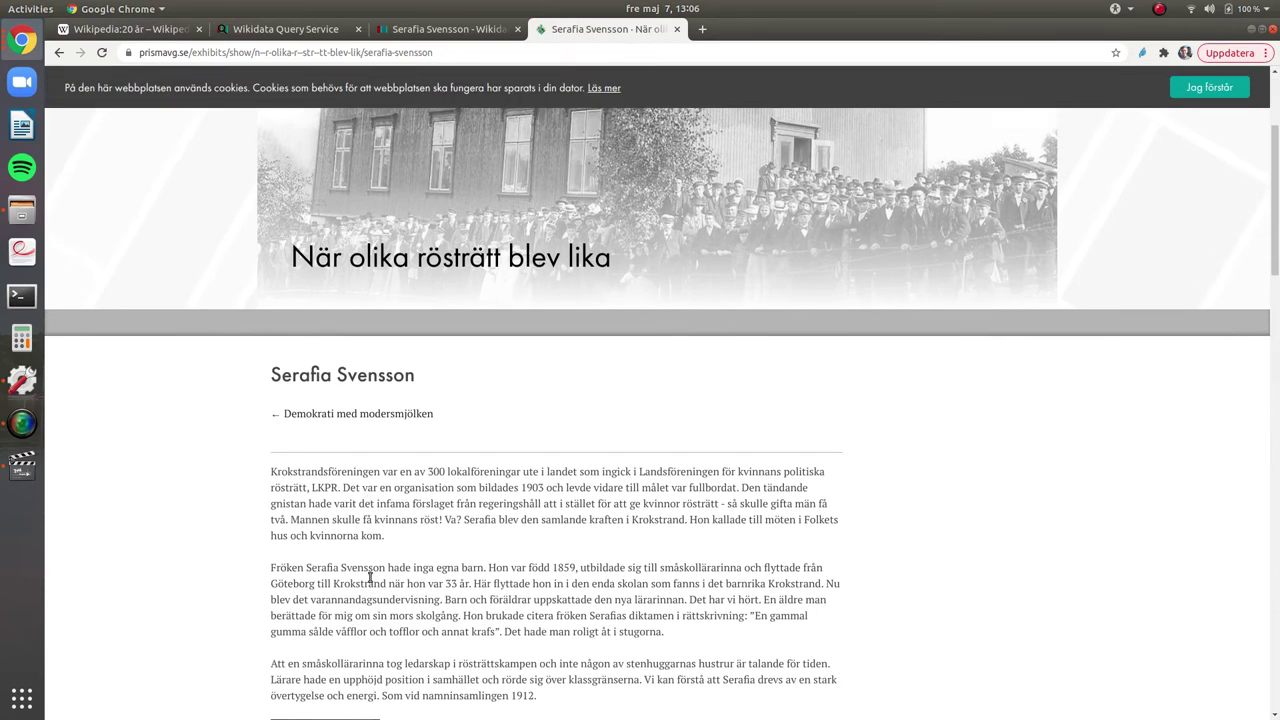
scroll(370, 577, "down", 1)
scroll(370, 577, "down", 1)
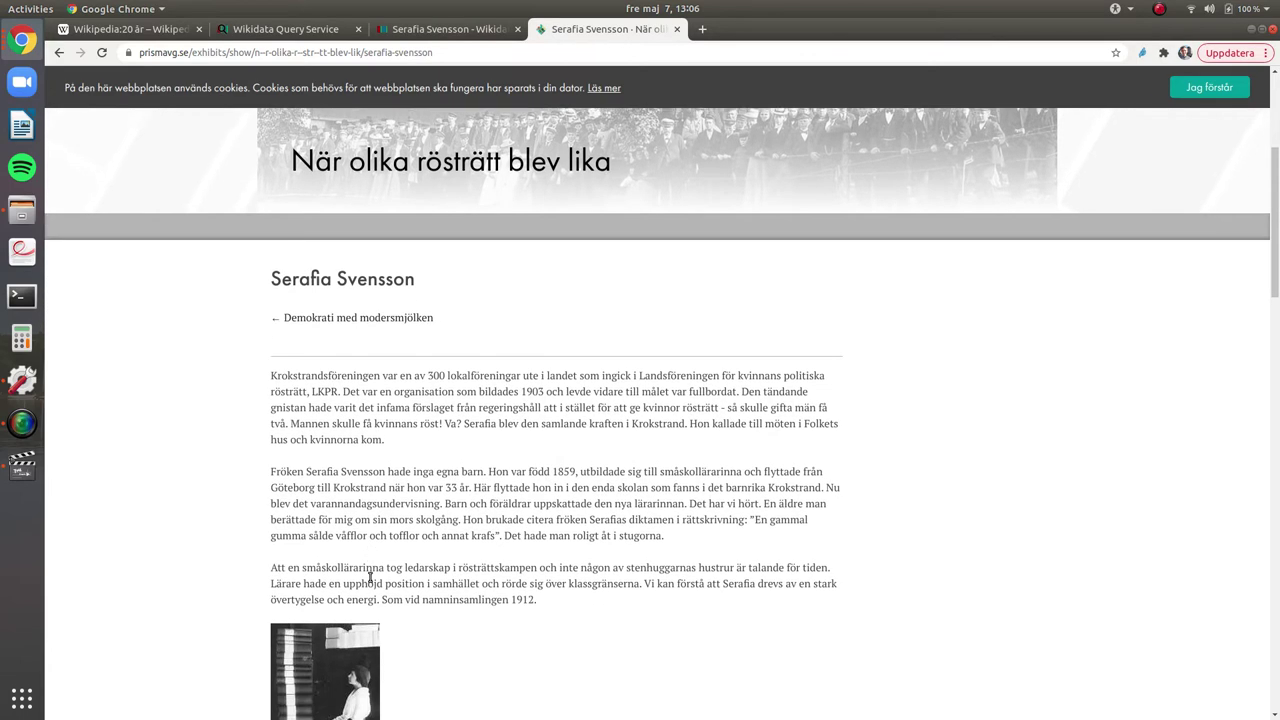
scroll(370, 577, "down", 2)
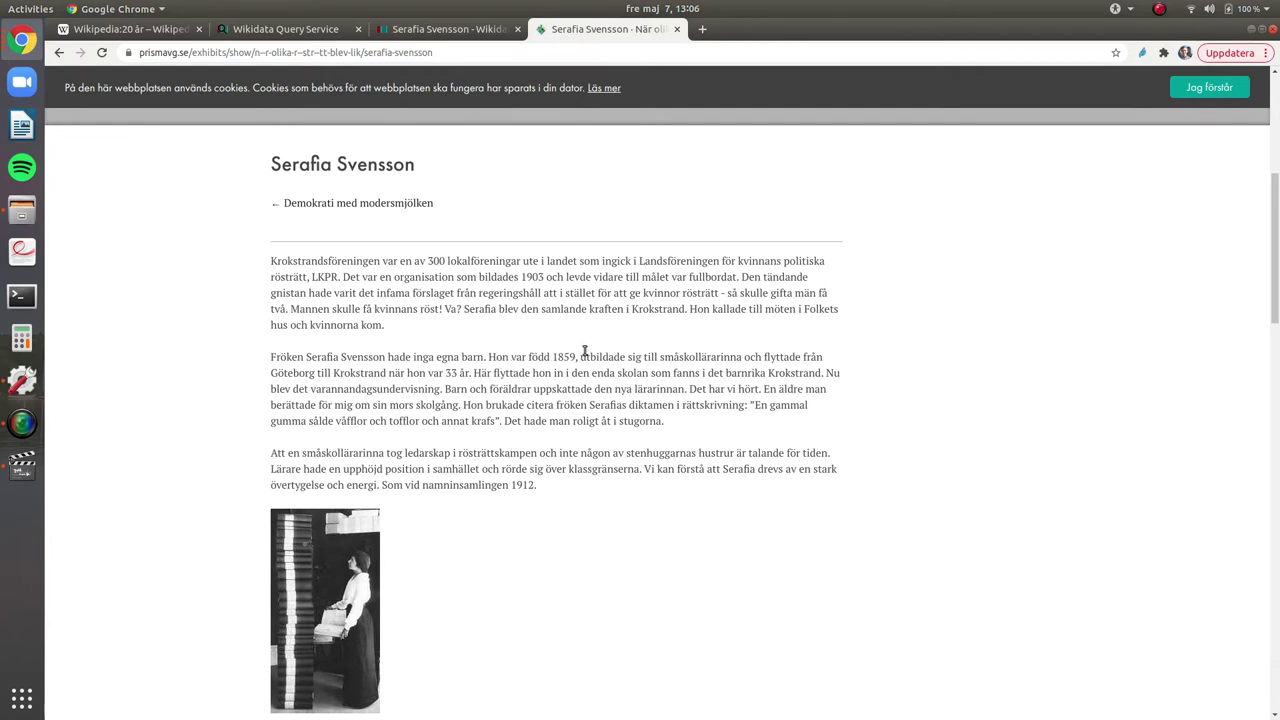
left_click(499, 52)
key("ctrl+c")
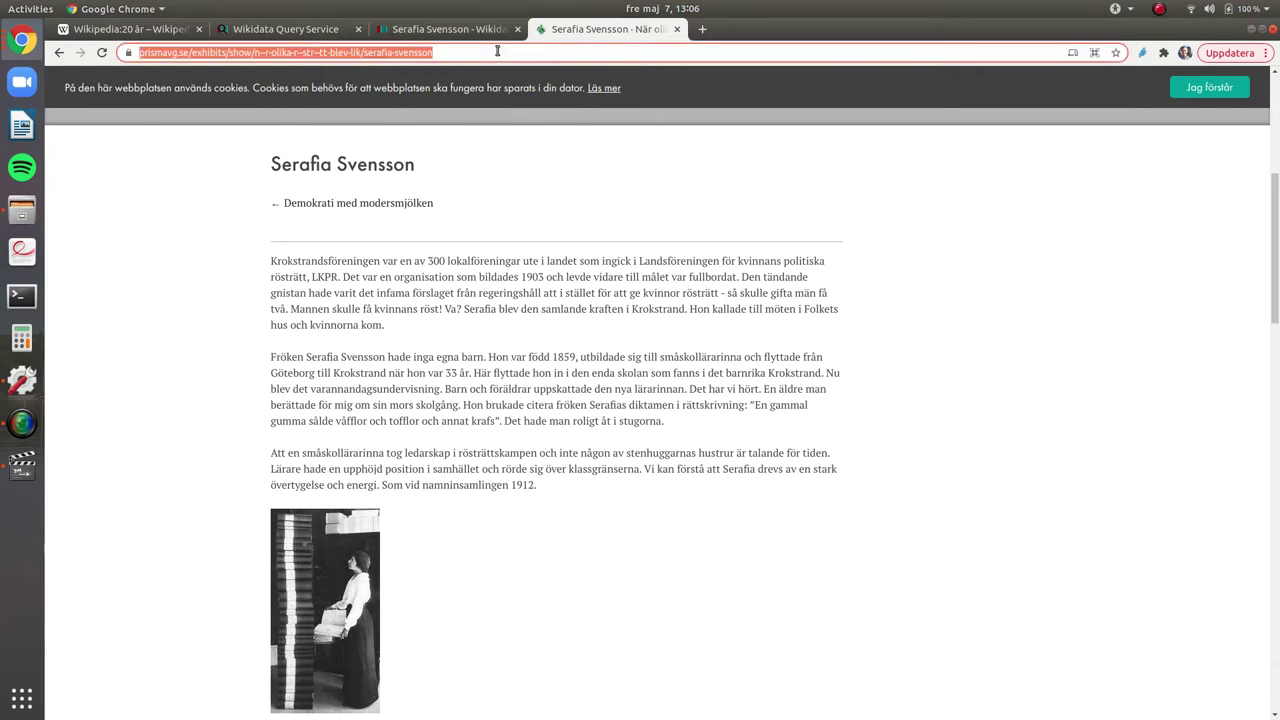
On the suffragist's Wikidata item, start a new födelsedatum statement with the birth year given on the Prisma page.
left_click(475, 32)
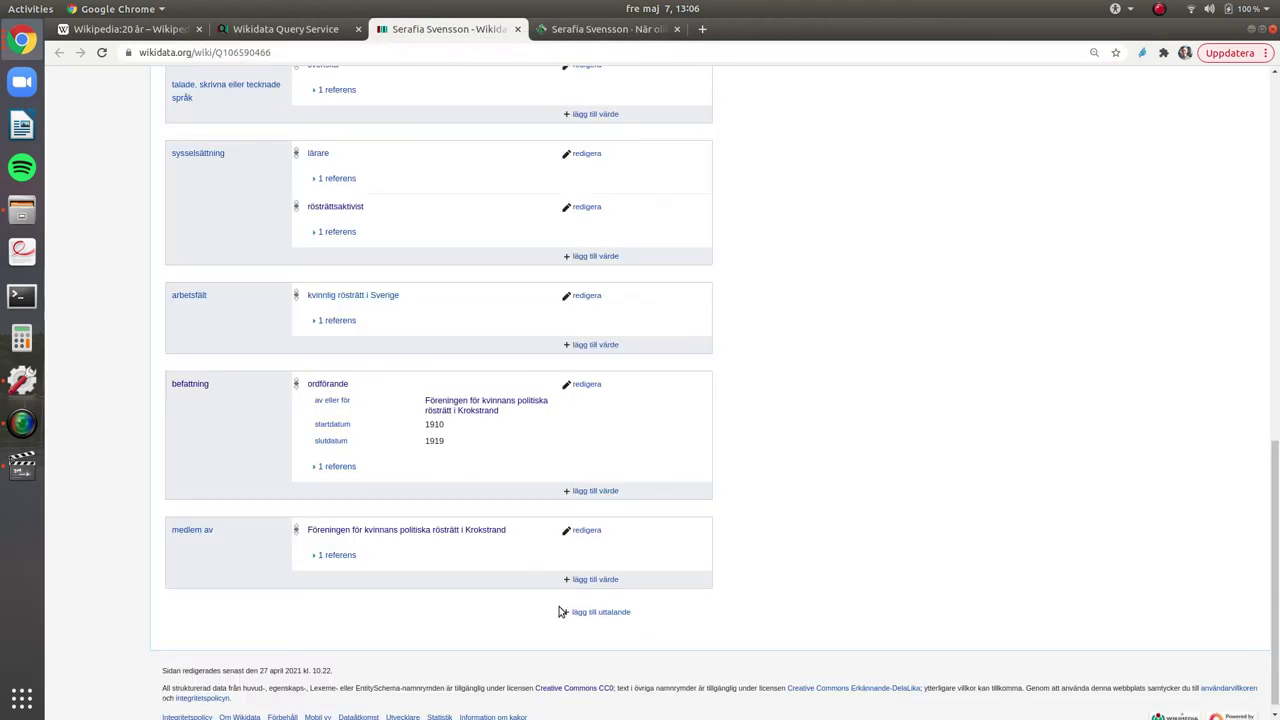
left_click(610, 613)
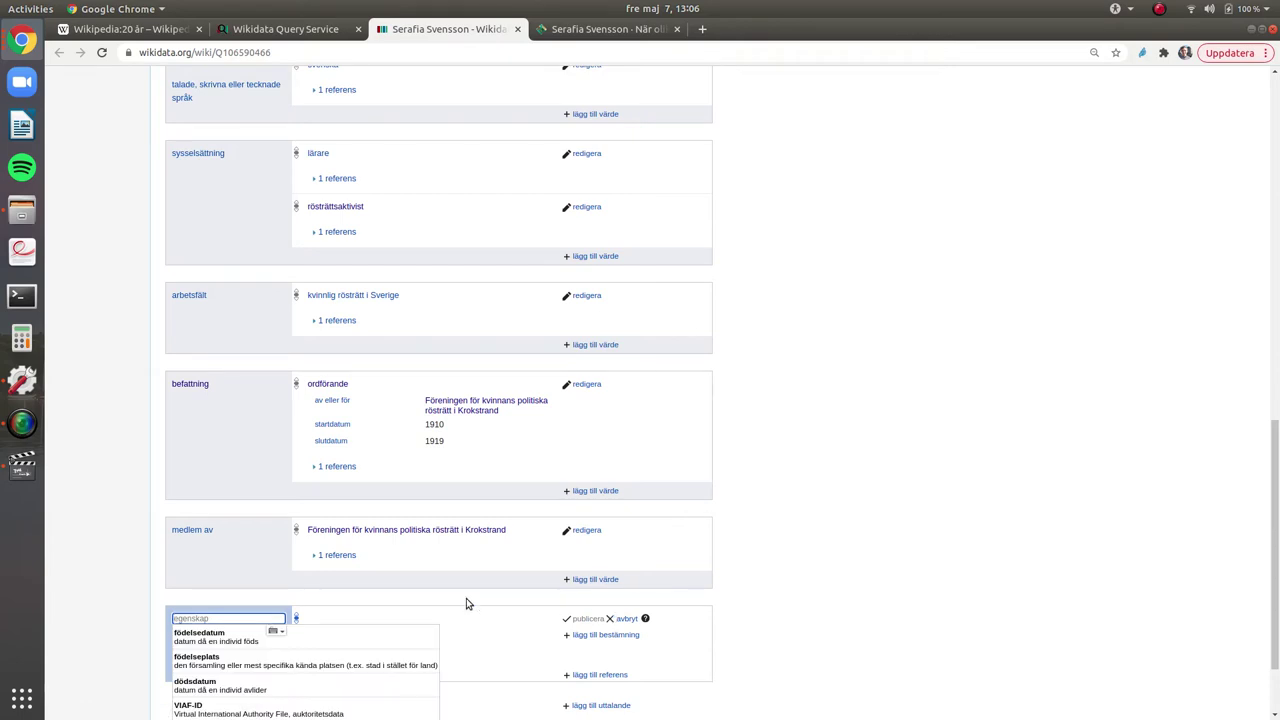
type("föde")
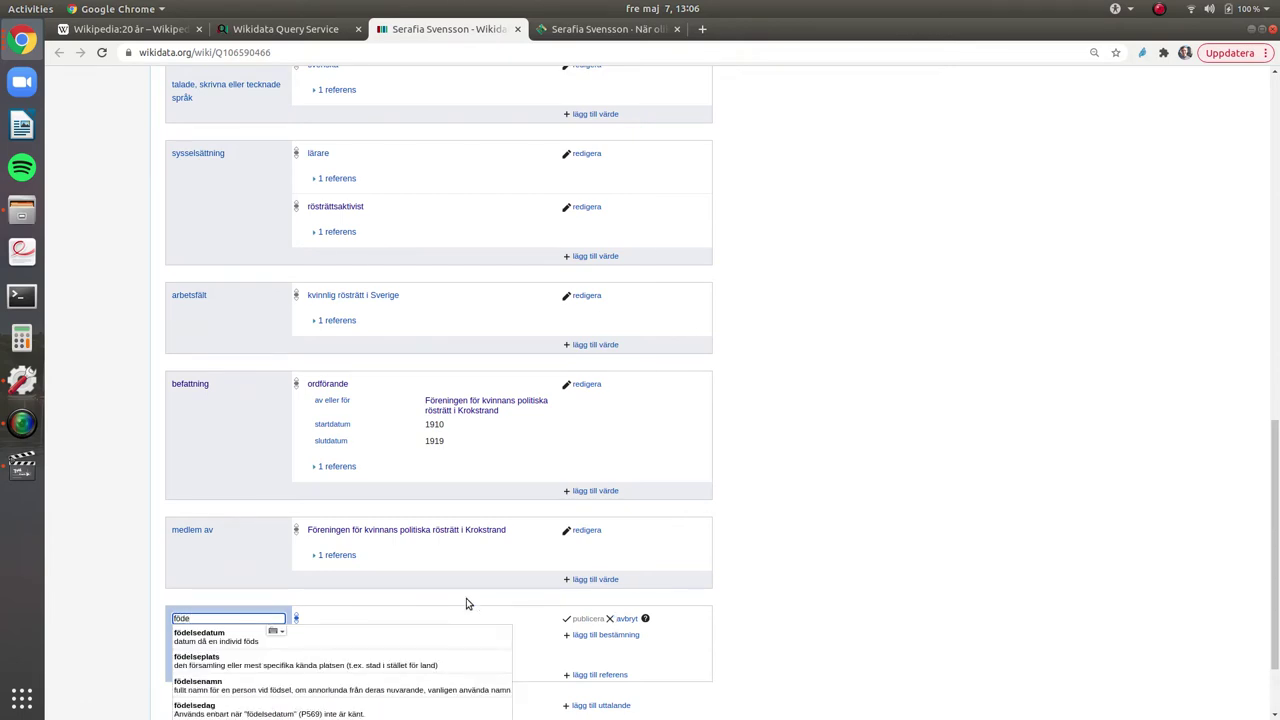
type("lse")
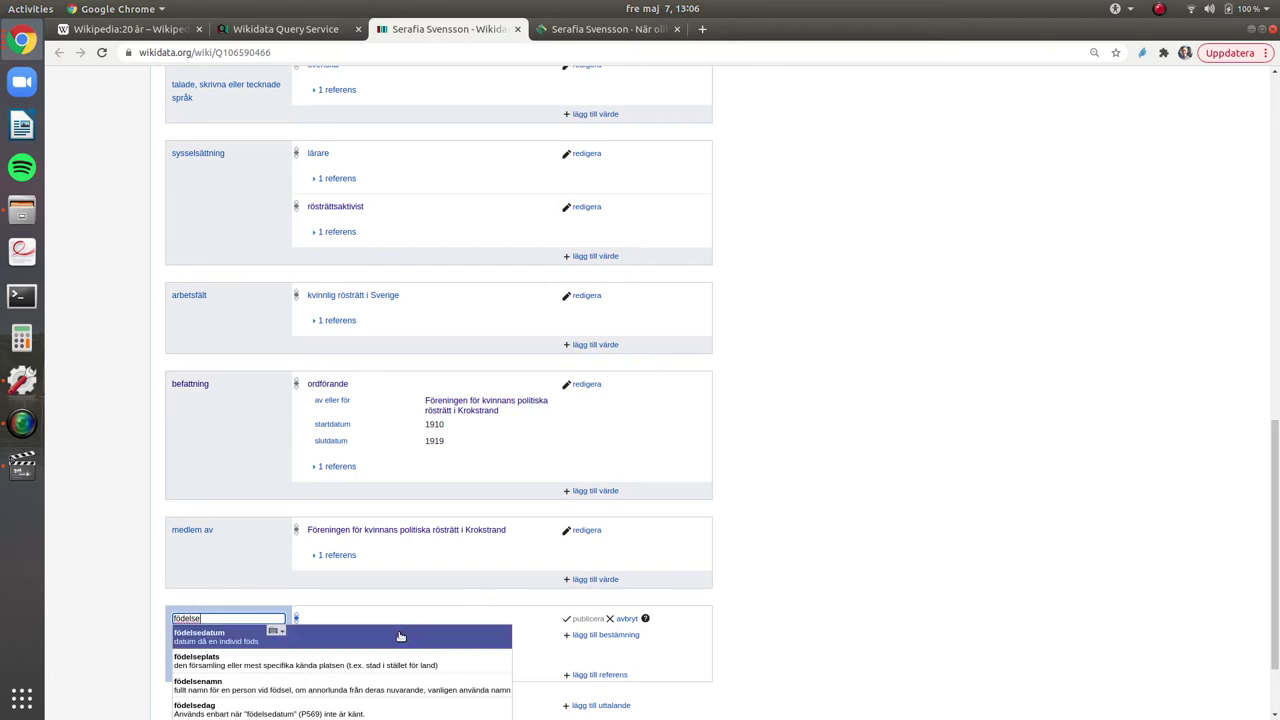
left_click(401, 636)
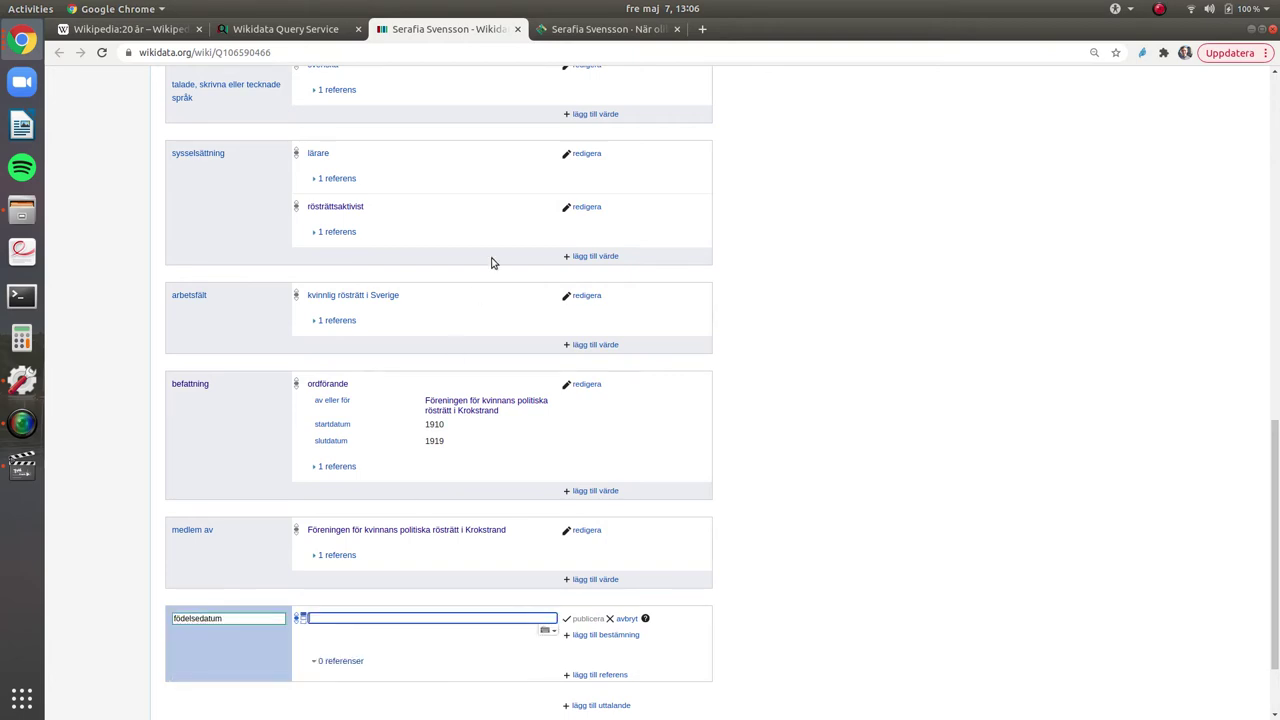
left_click(595, 30)
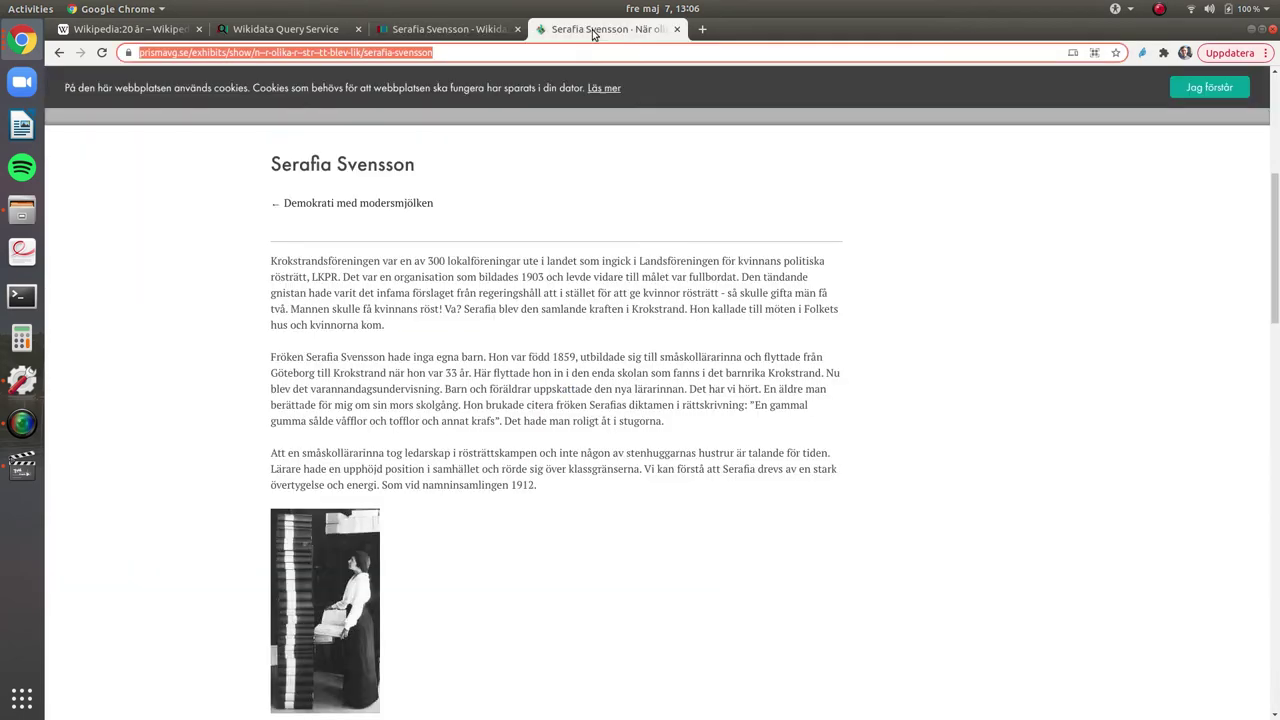
left_click(477, 27)
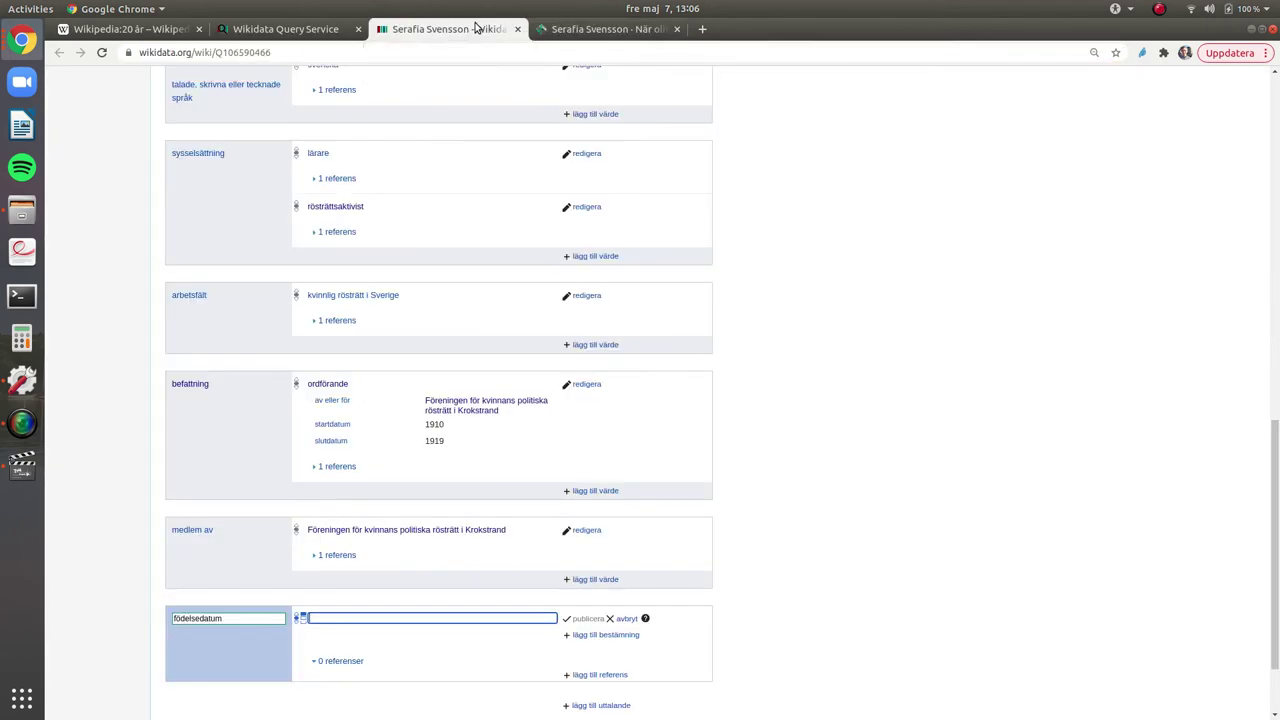
type("1859")
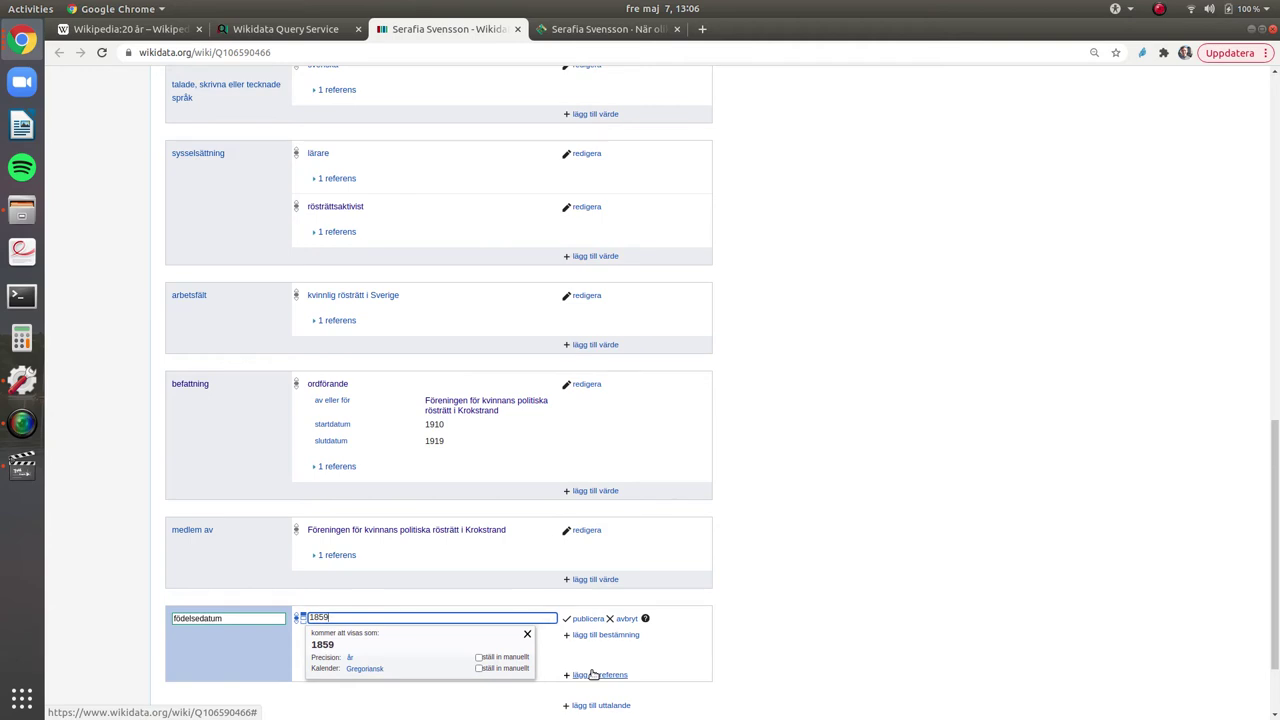
Add a referens-url reference with the copied Prisma page address to the födelsedatum statement and publish it.
left_click(593, 675)
scroll(592, 600, "down", 3)
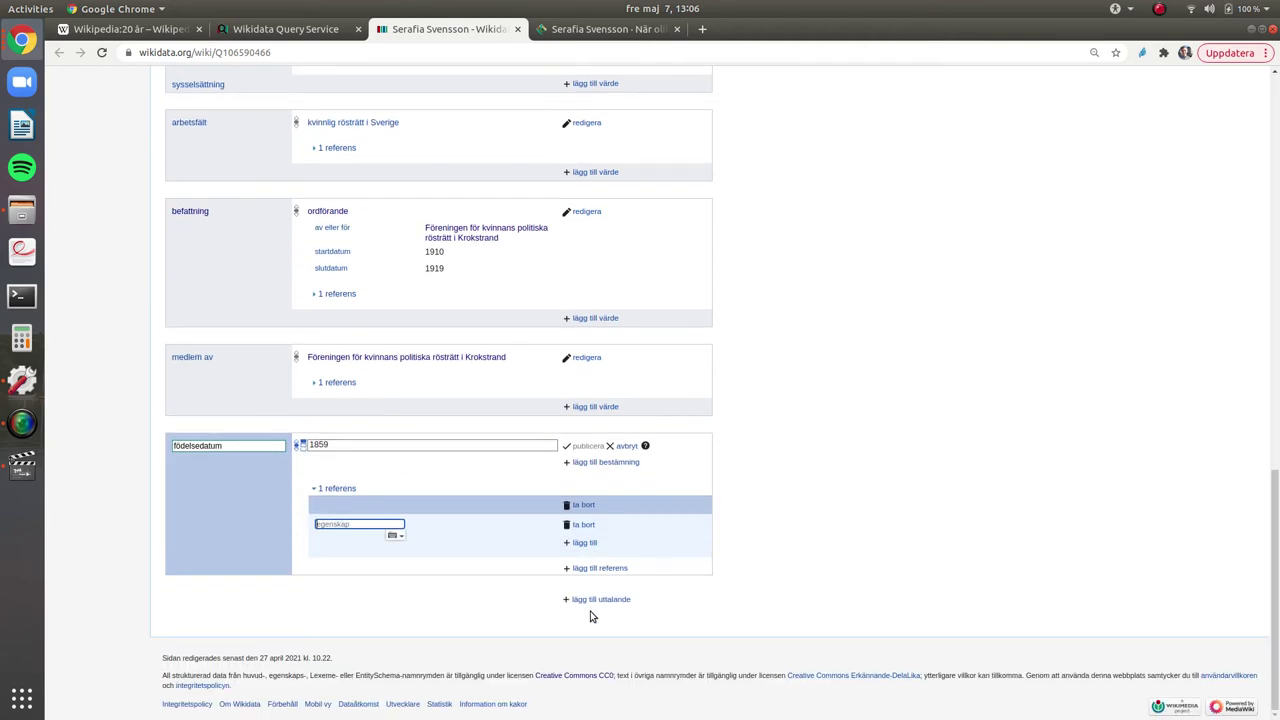
type("referens-url")
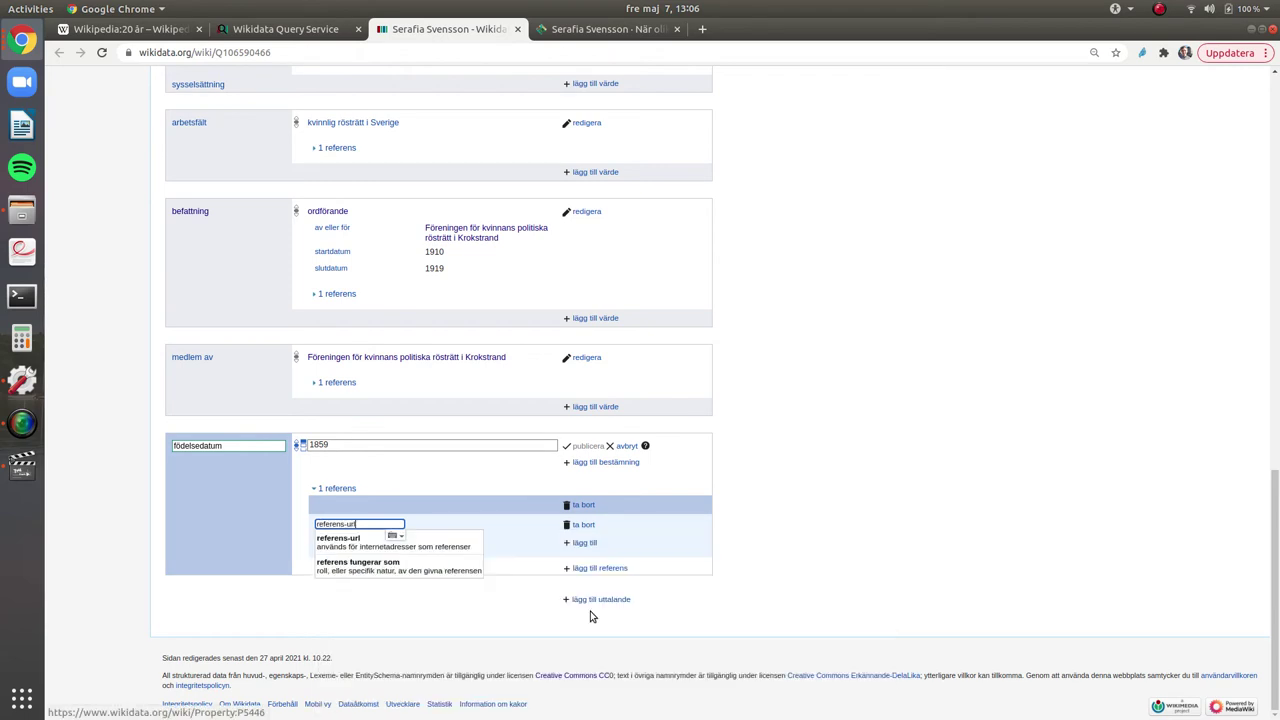
left_click(455, 544)
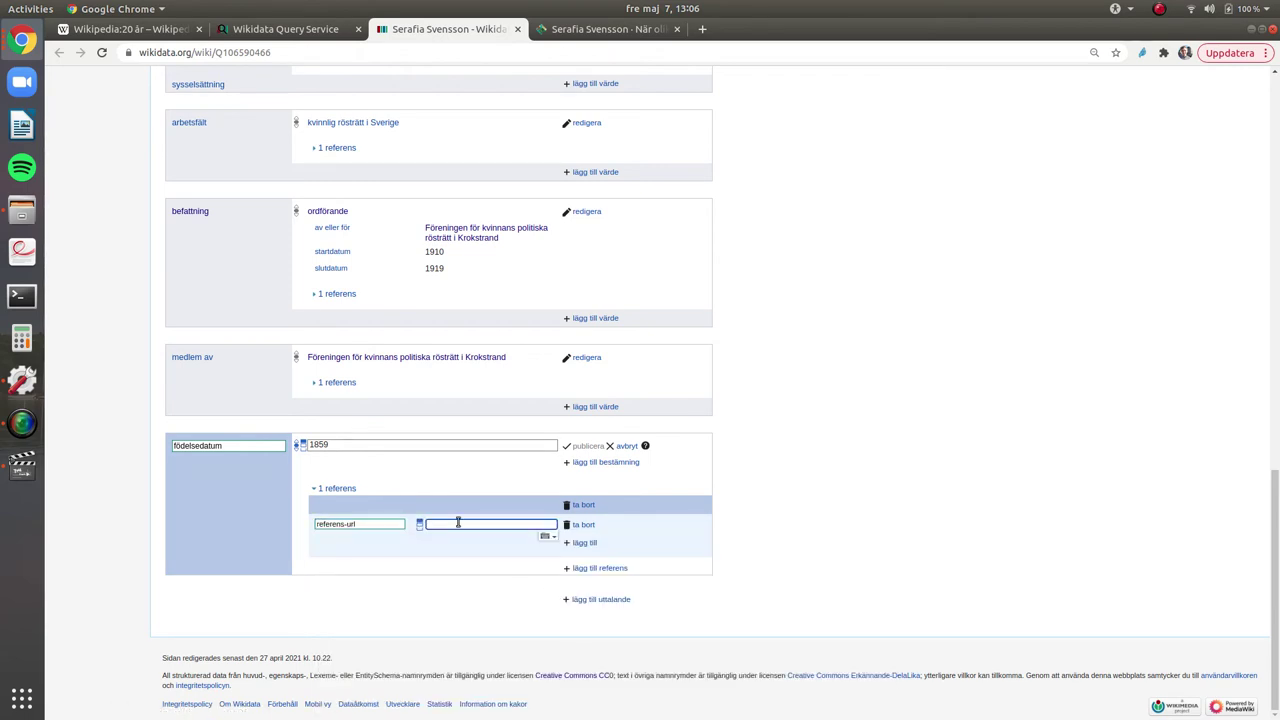
key("ctrl+v")
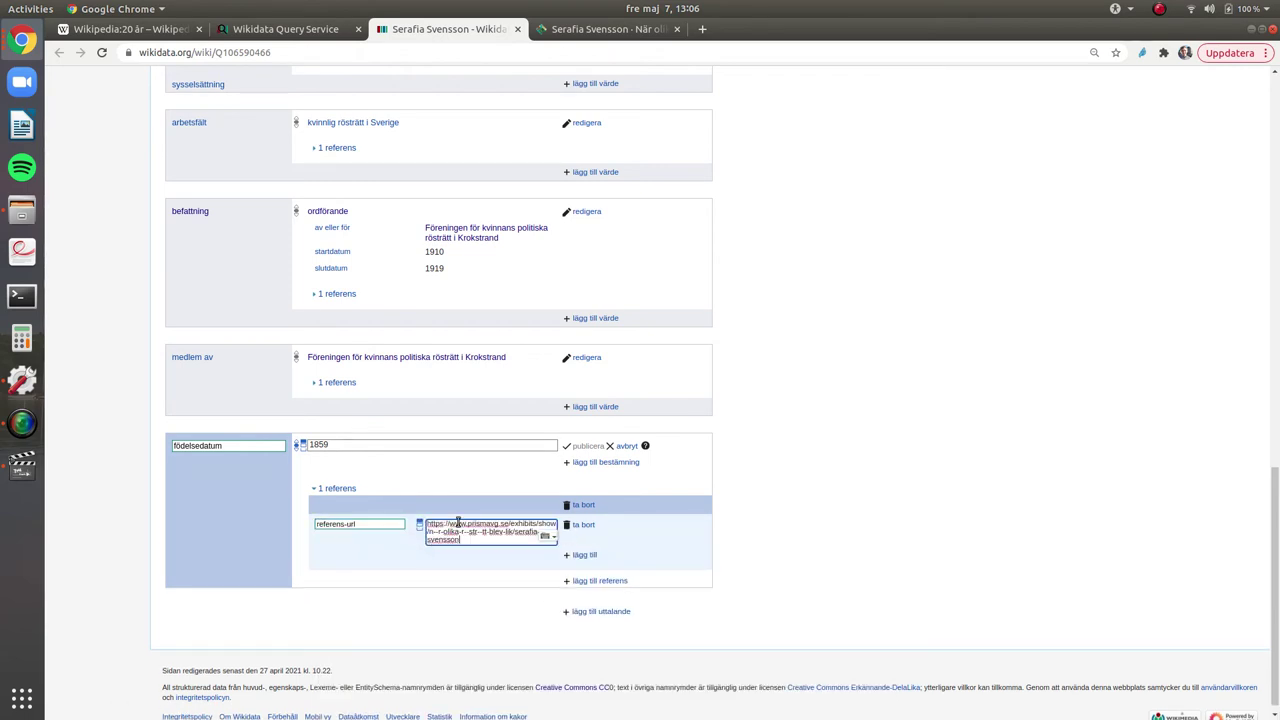
left_click(583, 448)
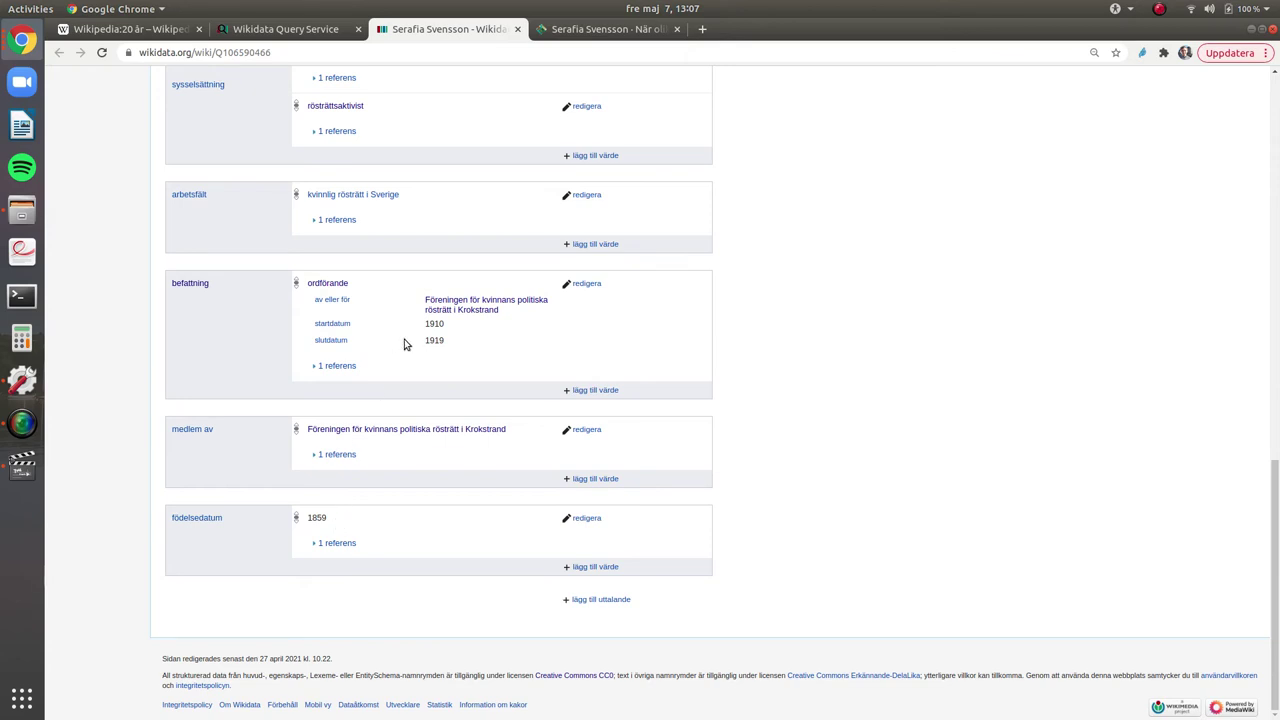
Look up the death date on the Prisma page and enter it as a new dödsdatum statement, maj 1924, on the Wikidata item.
left_click(586, 30)
scroll(480, 497, "down", 5)
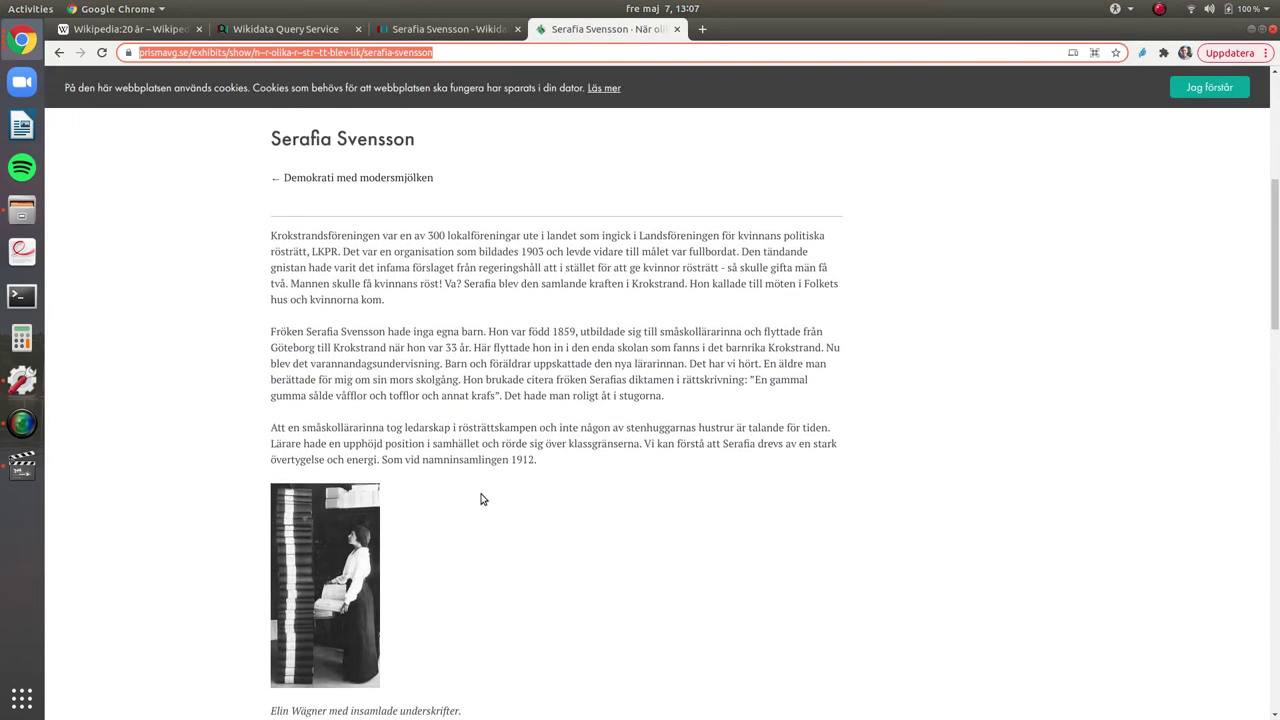
scroll(480, 499, "down", 7)
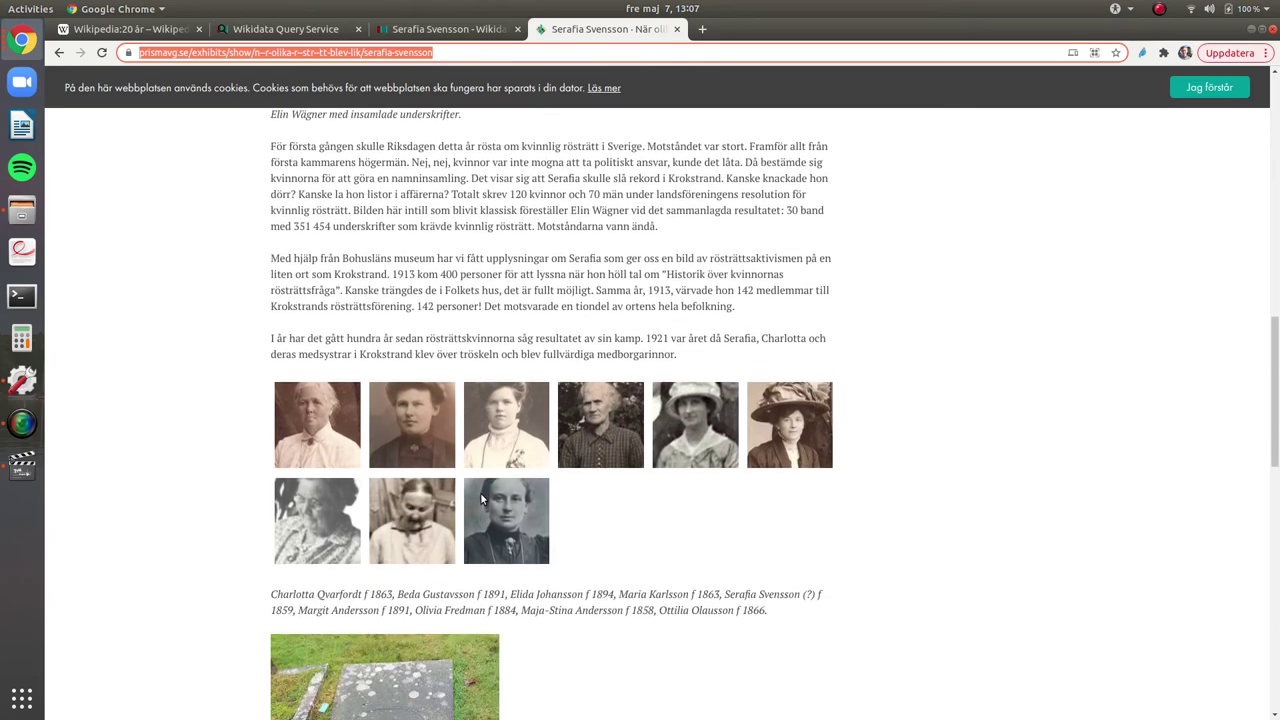
scroll(480, 492, "down", 5)
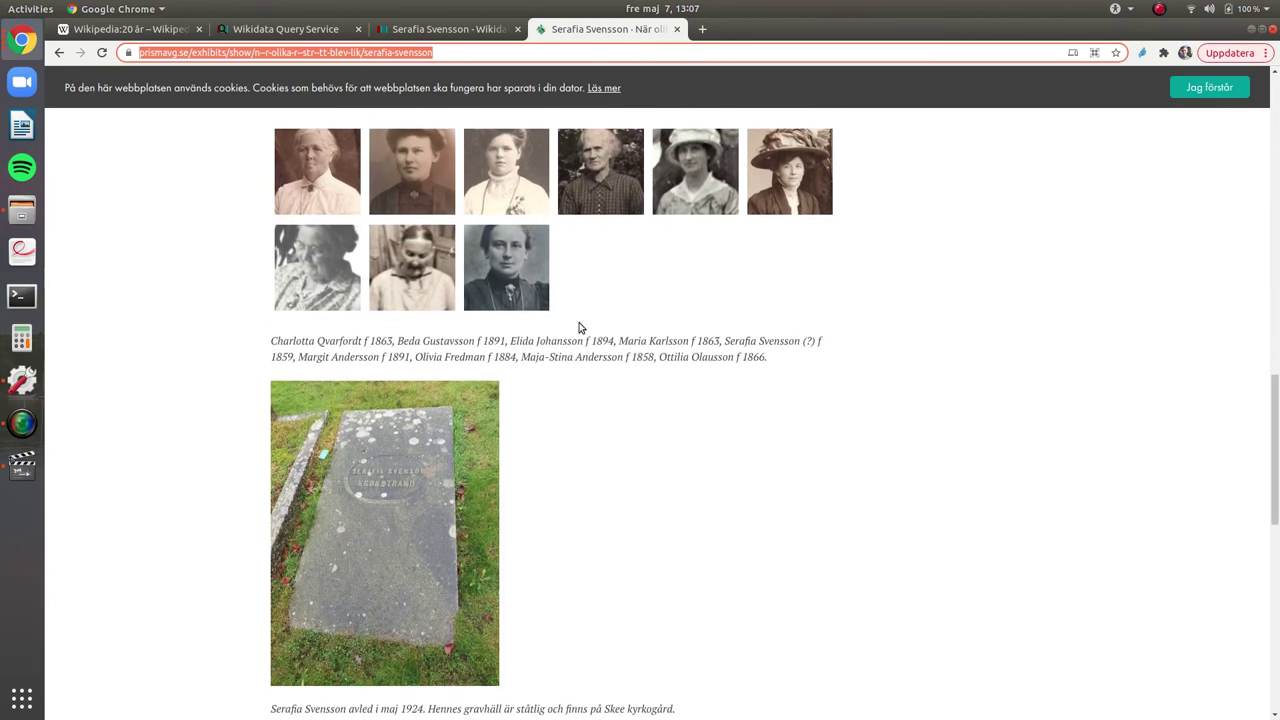
scroll(578, 327, "down", 2)
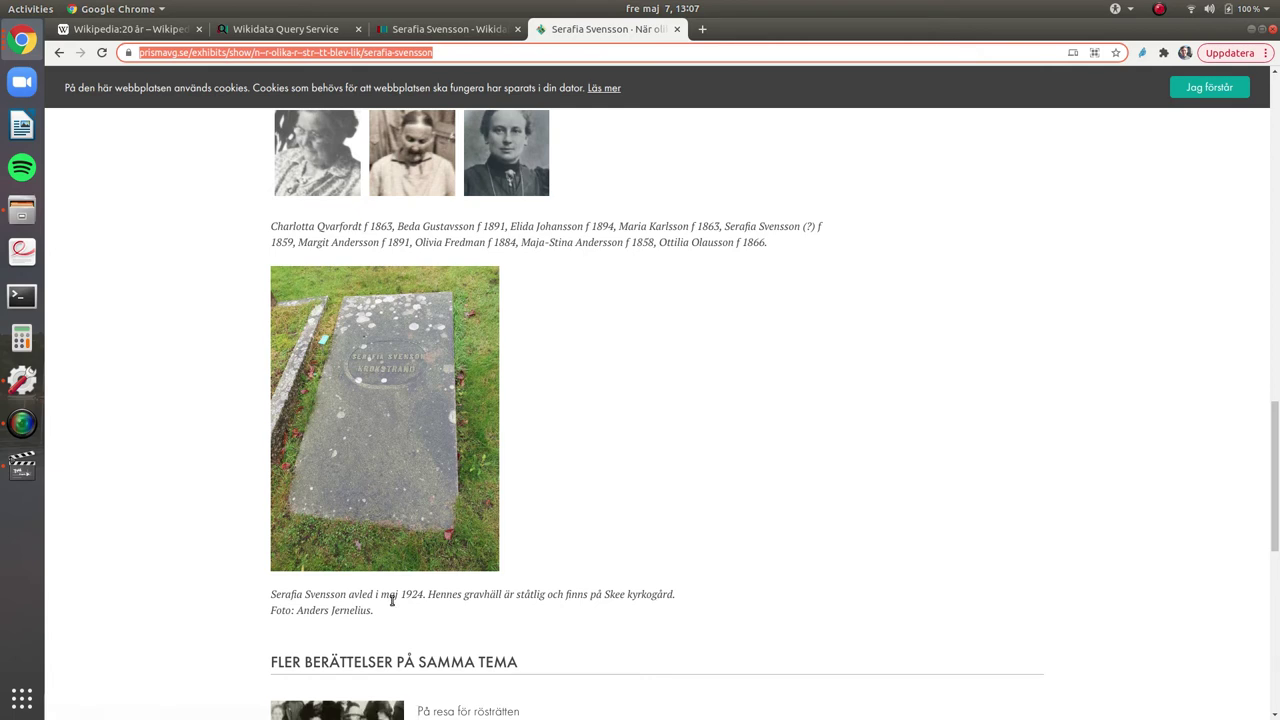
left_click(448, 29)
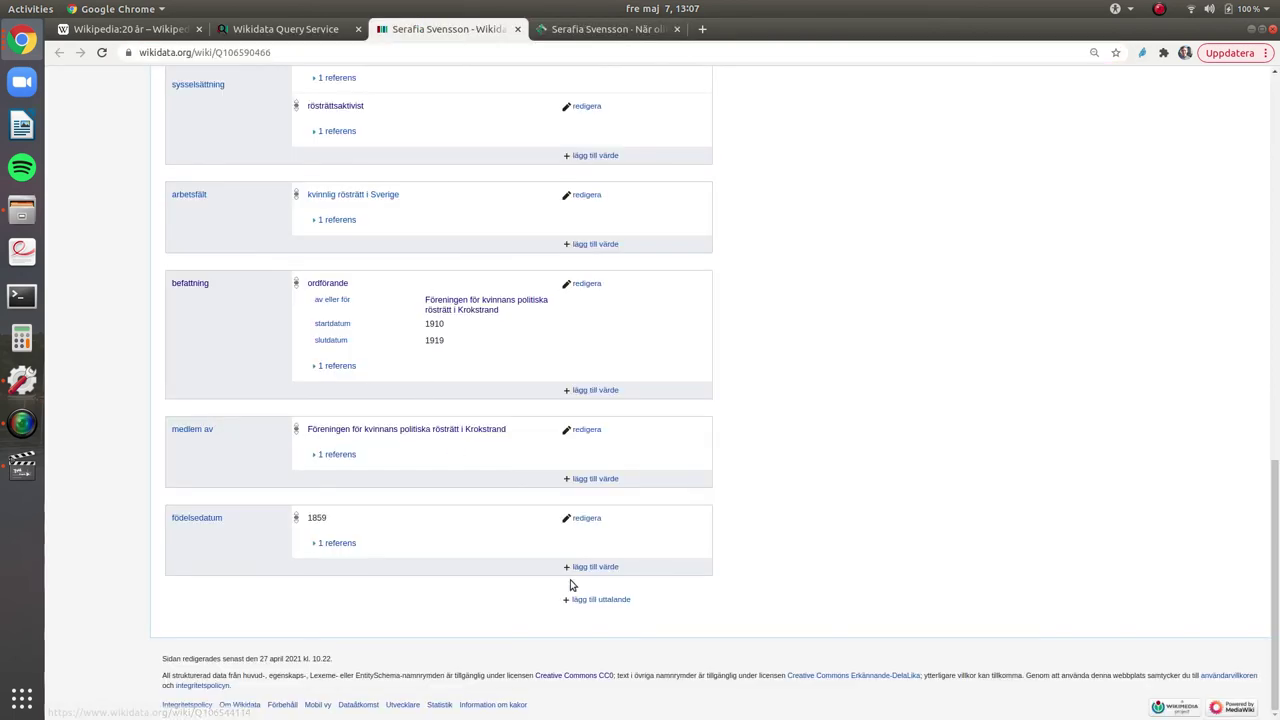
left_click(585, 600)
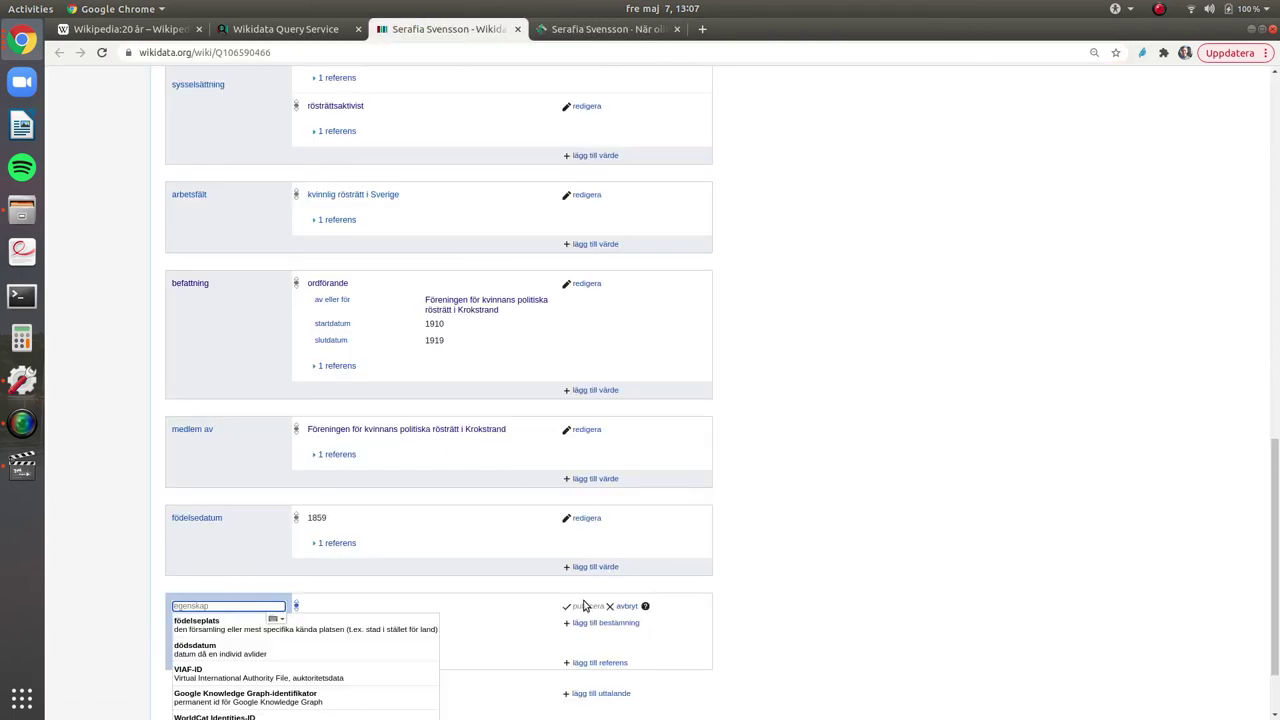
type("döds")
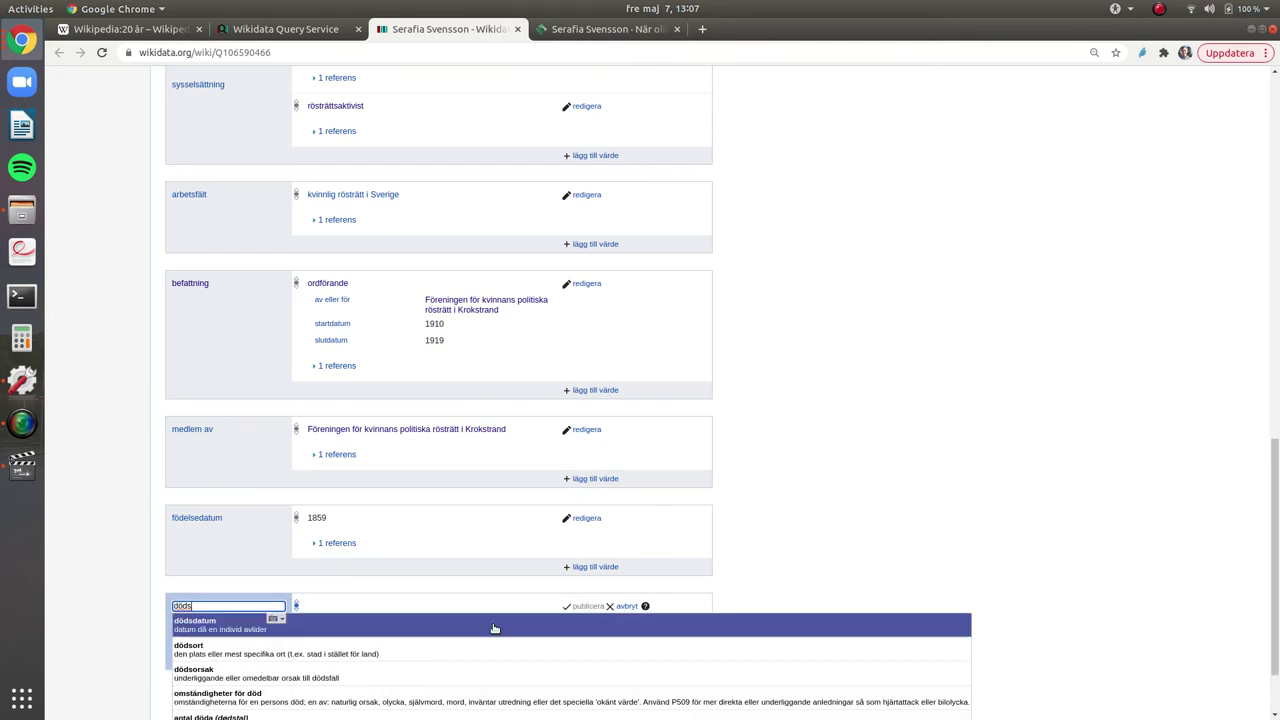
left_click(482, 626)
type("m")
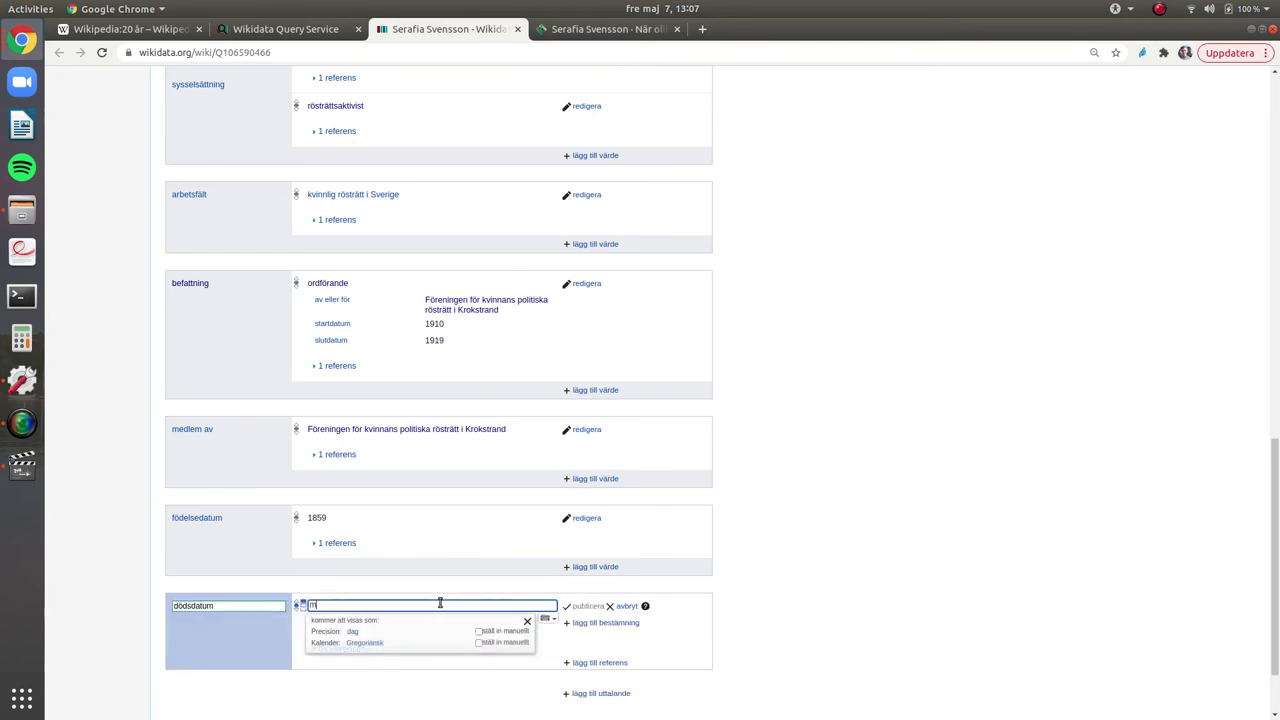
type("aj 1924")
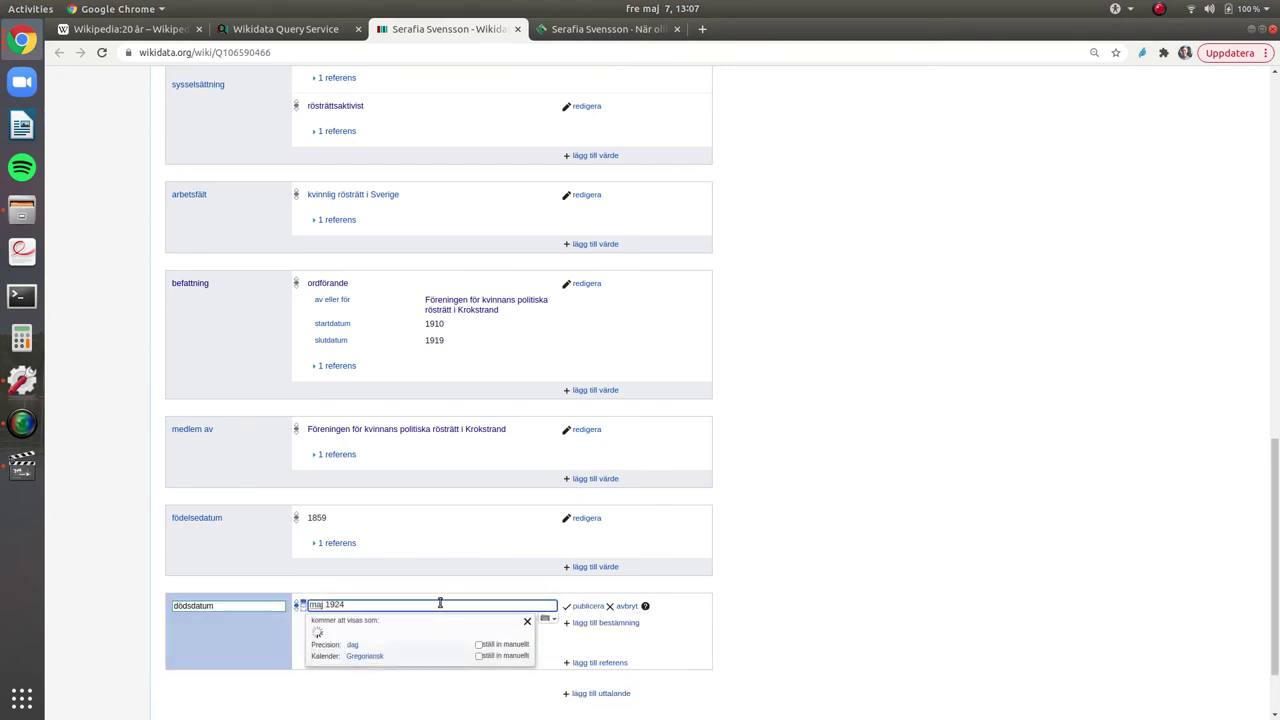
Give the dödsdatum statement a referens-url reference pointing to the Prisma page and publish the statement.
left_click(617, 661)
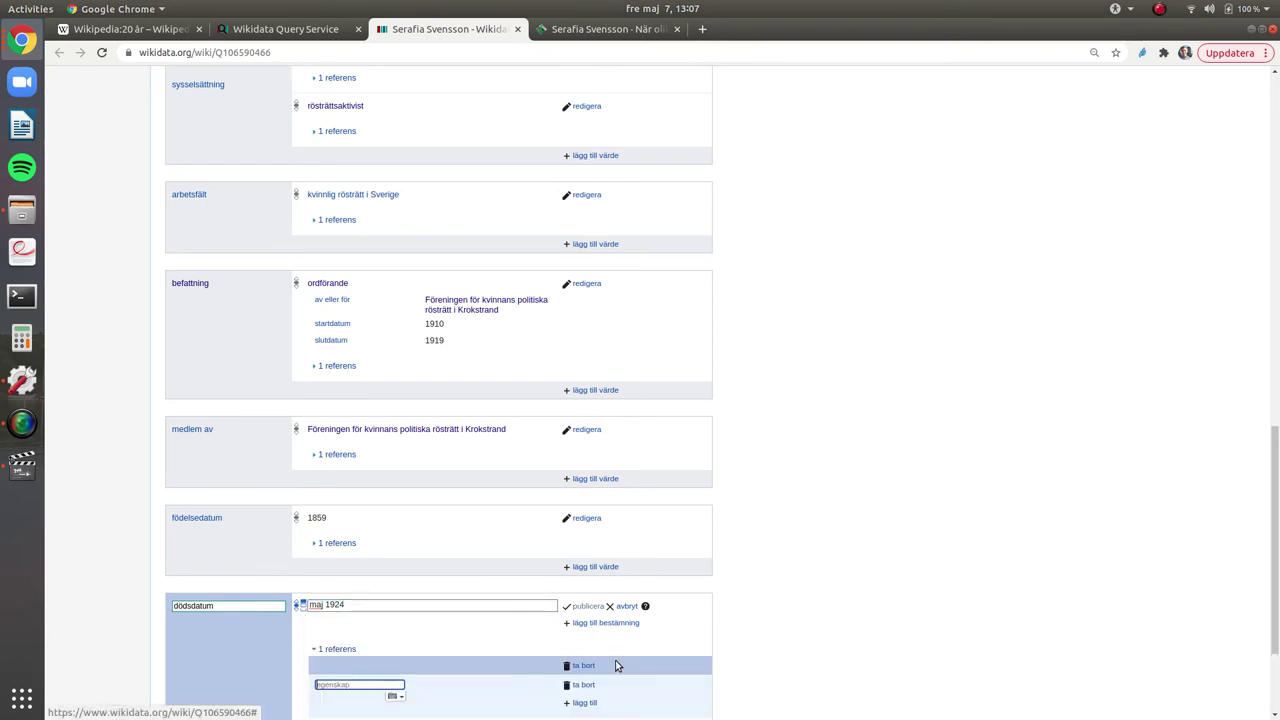
type("referens")
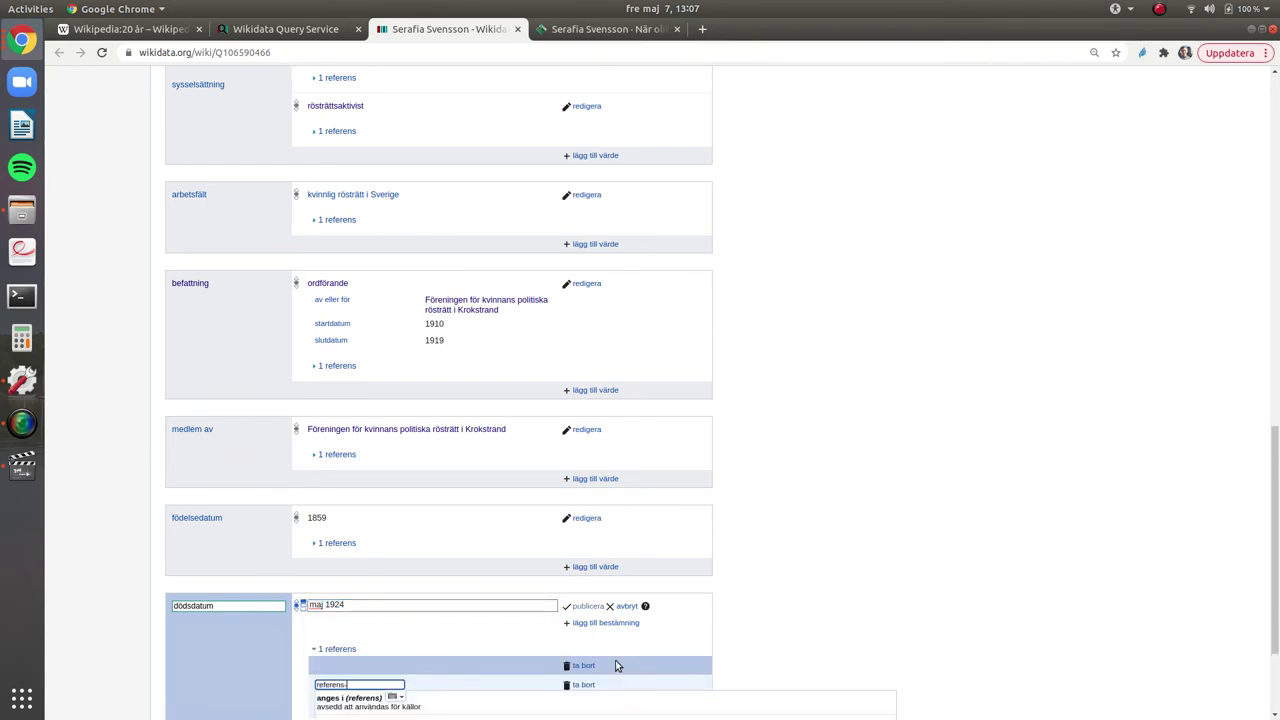
type("-url")
left_click(459, 706)
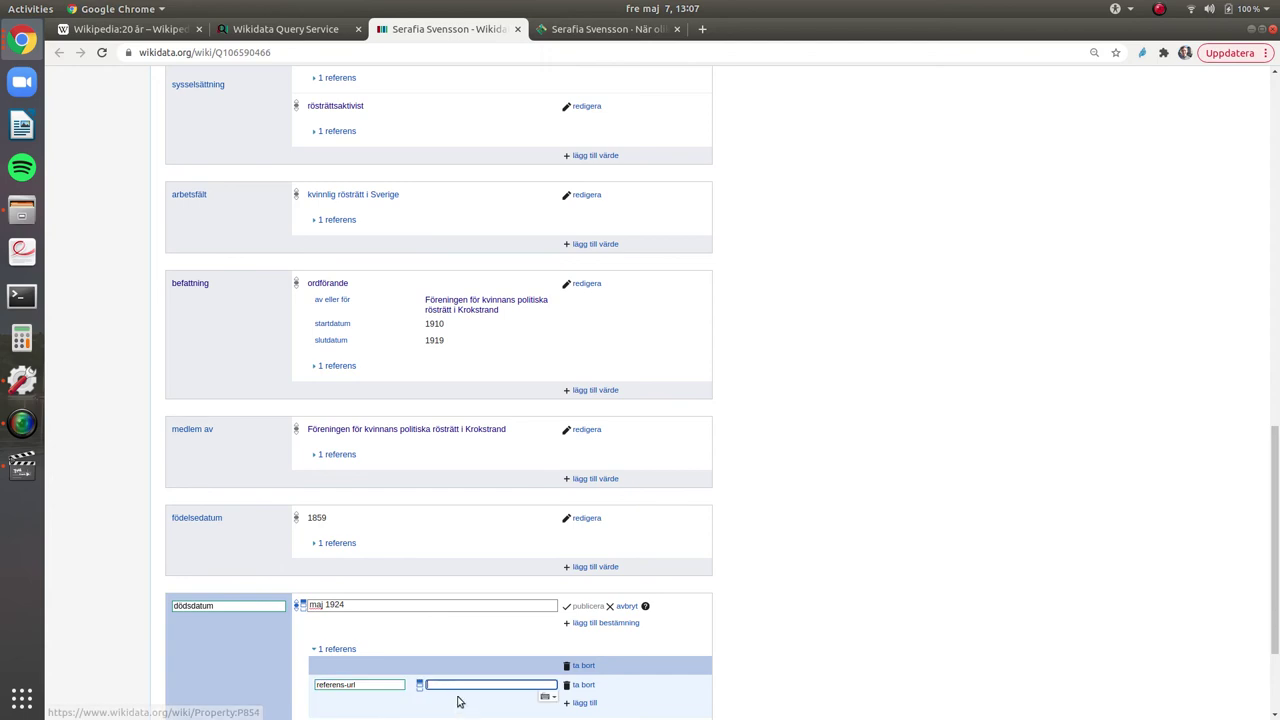
type("https://www.prismavg.se/exhibits/show/n--r-olika-r--str--tt-blev-lik/serafia-svensson")
left_click(588, 607)
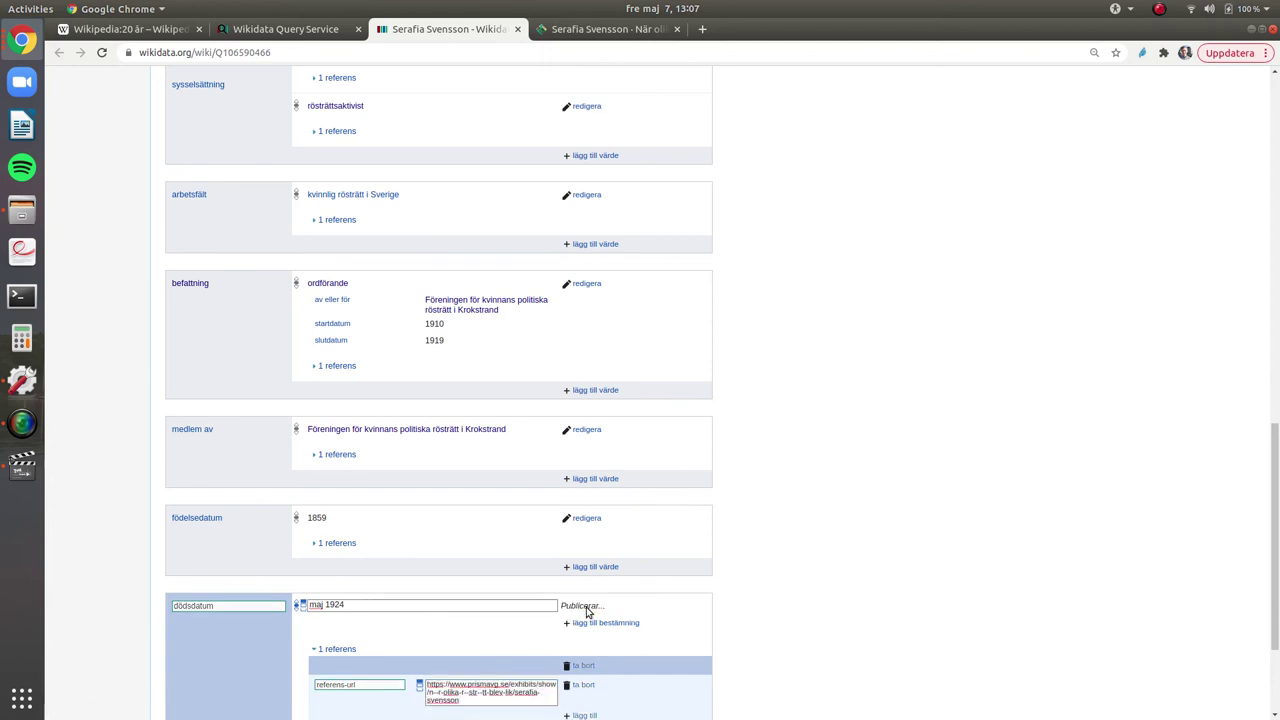
scroll(587, 608, "down", 2)
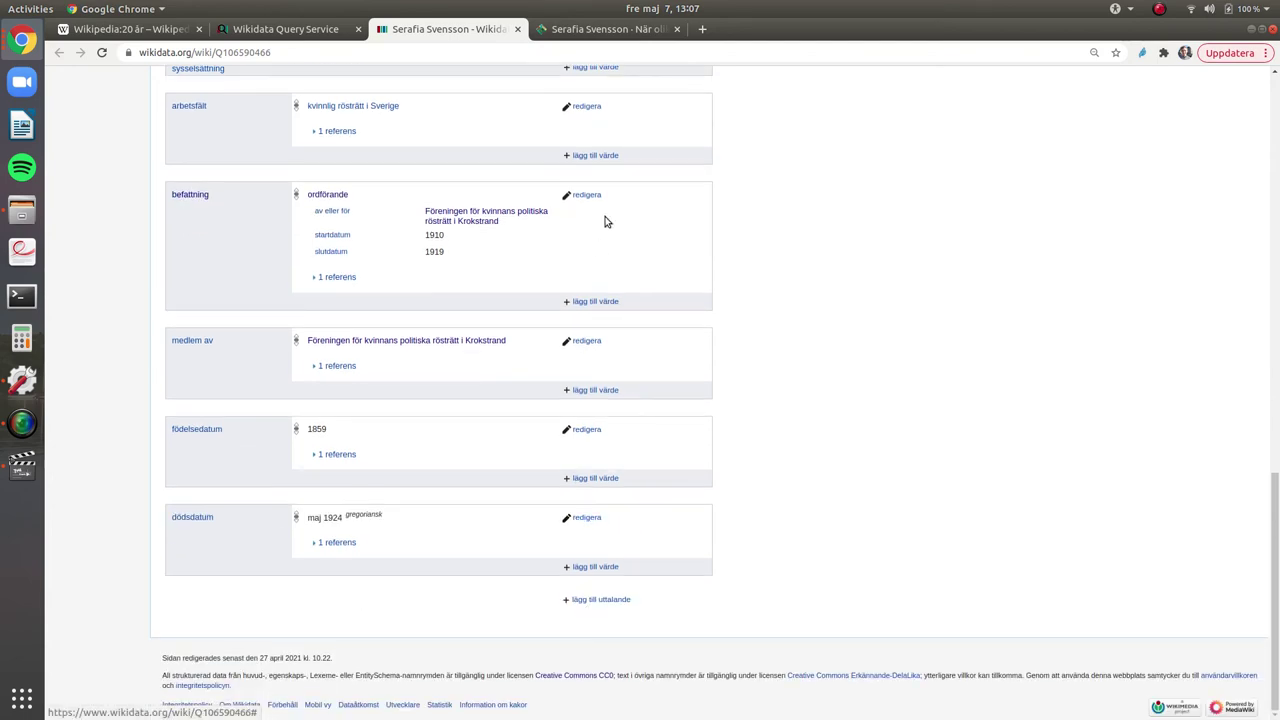
Check the burial place on the Prisma page and start a new gravort statement with the value Skee kyrkogård on the Wikidata item.
left_click(612, 32)
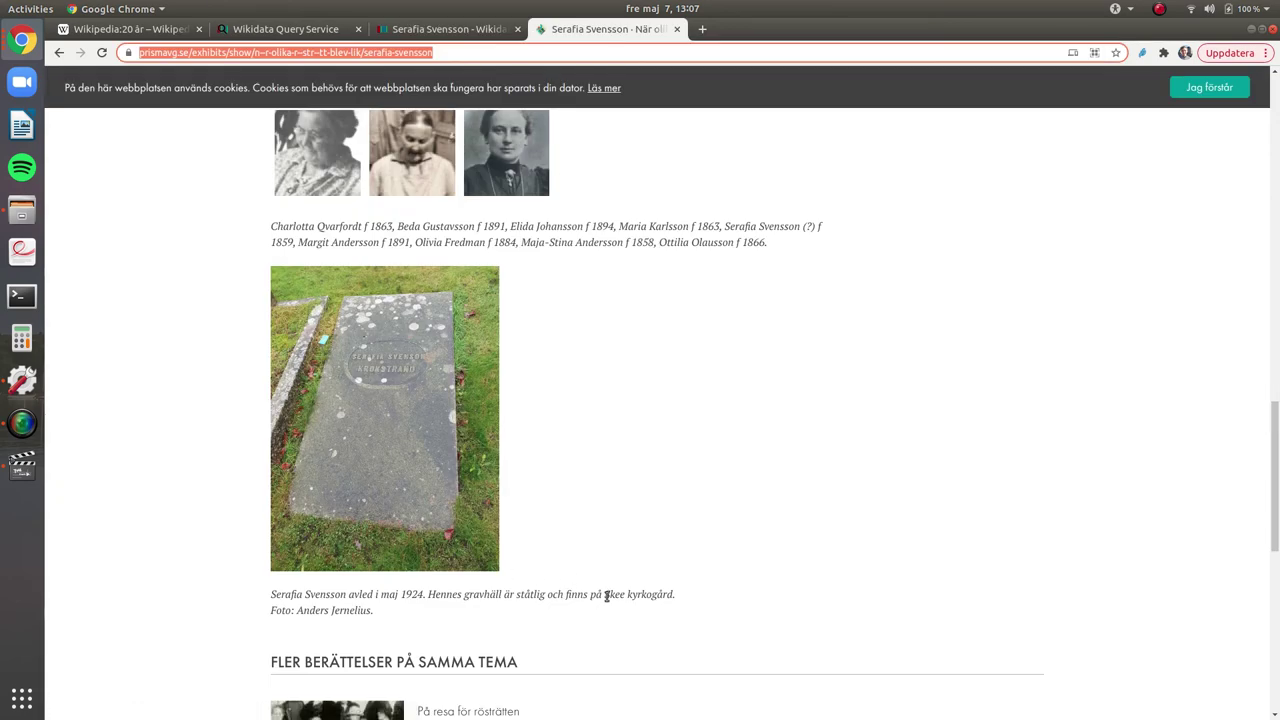
left_click(491, 32)
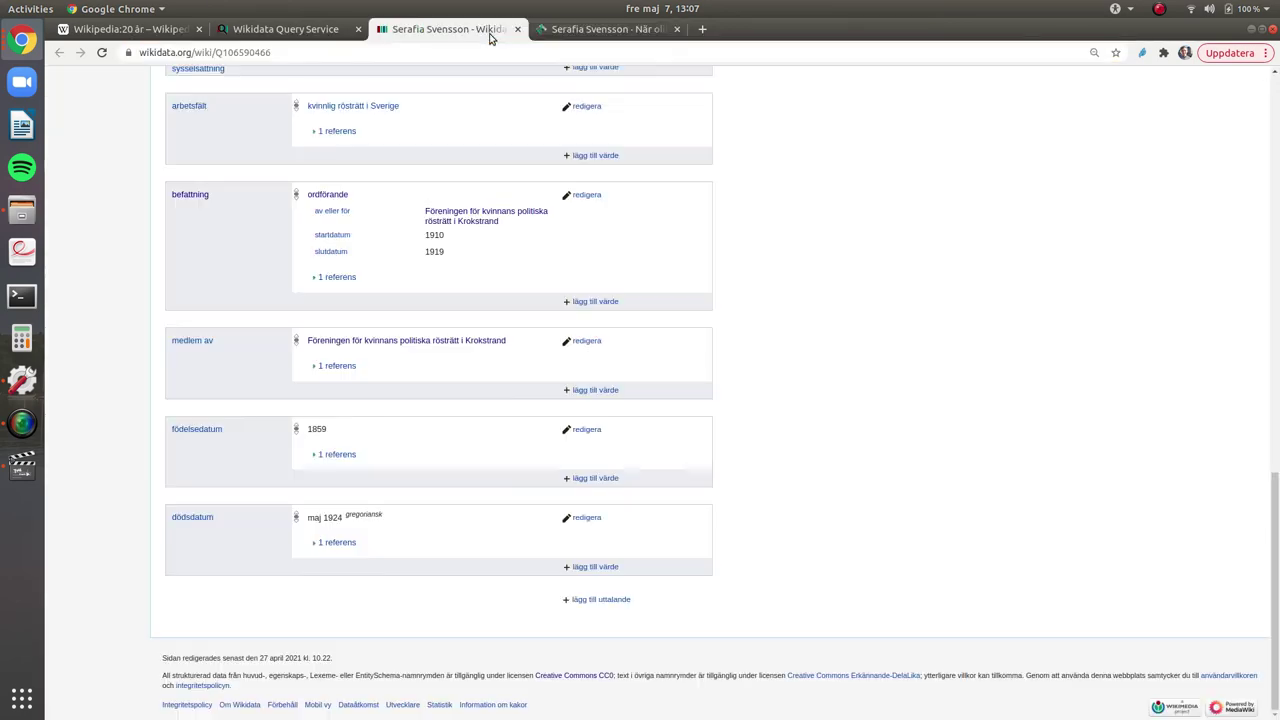
left_click(601, 600)
type("be")
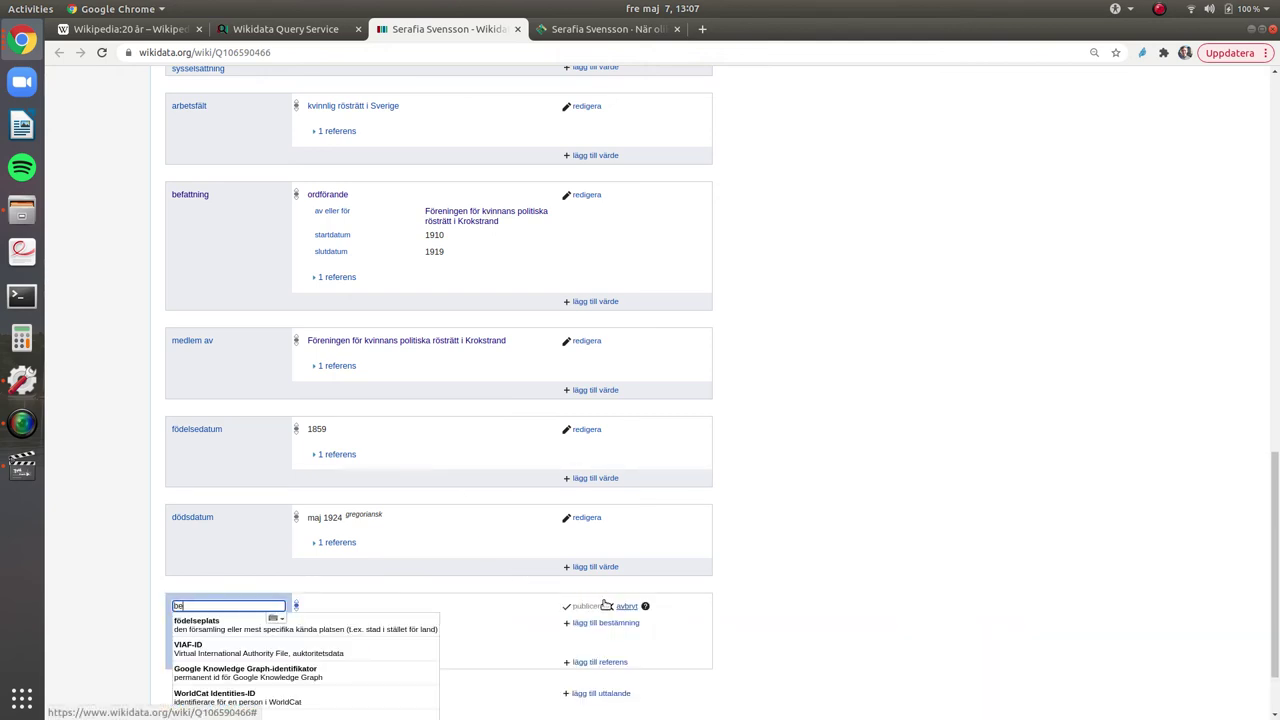
type("gra")
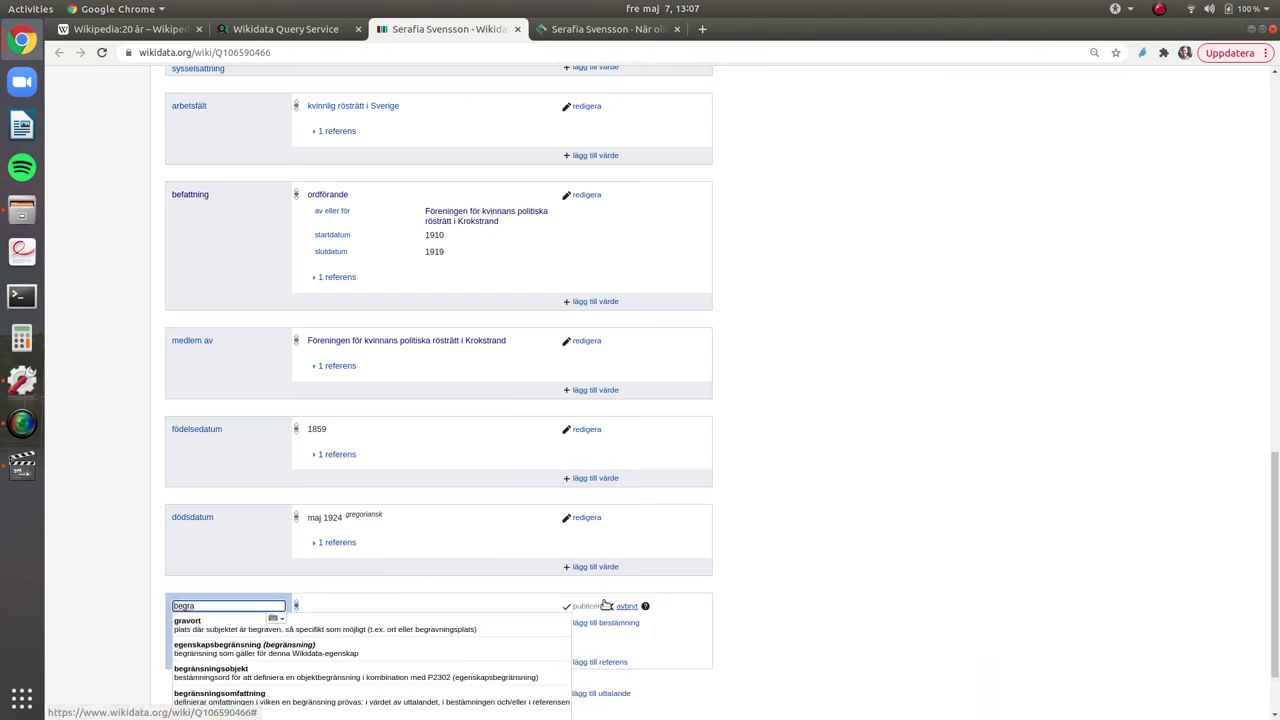
left_click(444, 622)
type("Skee")
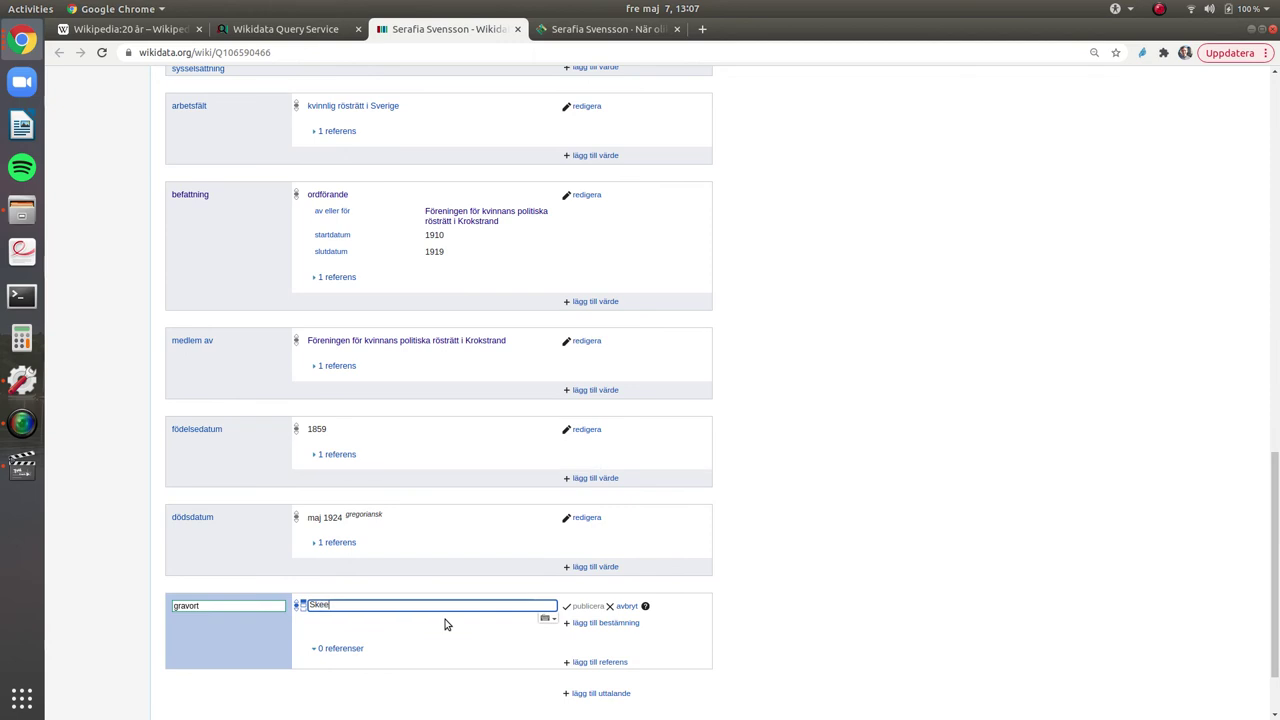
scroll(453, 543, "down", 1)
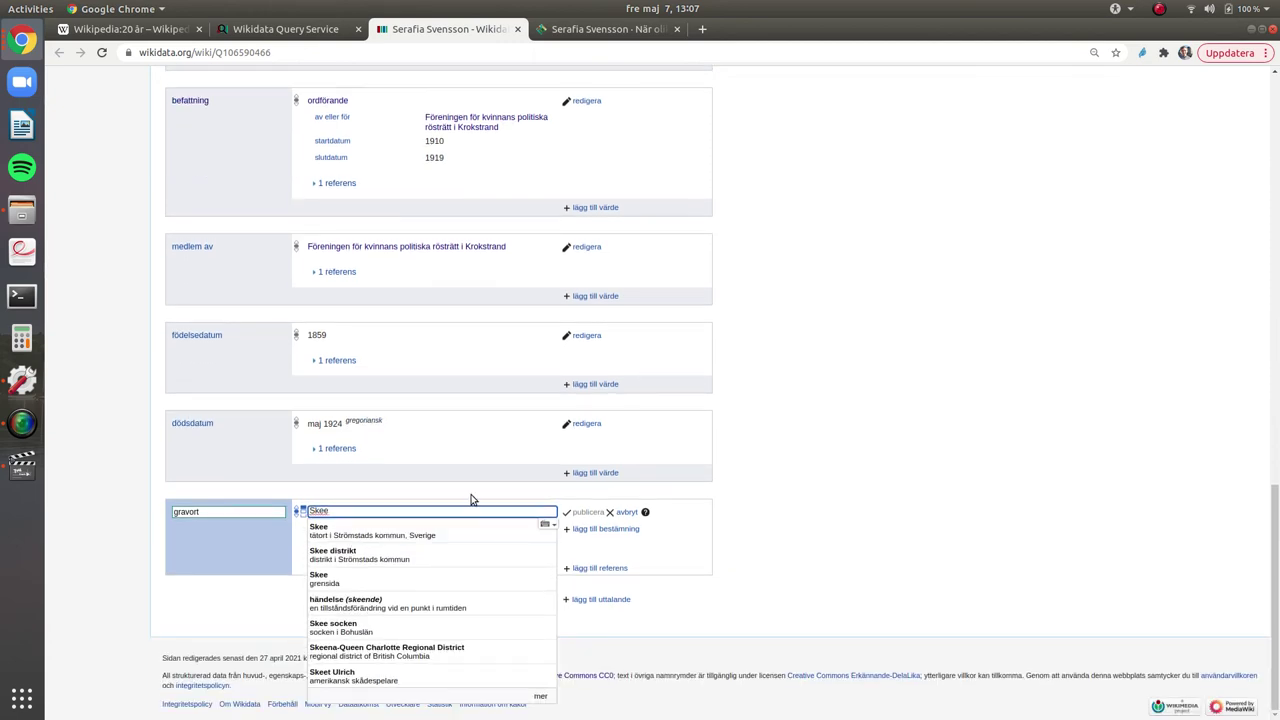
type("ky")
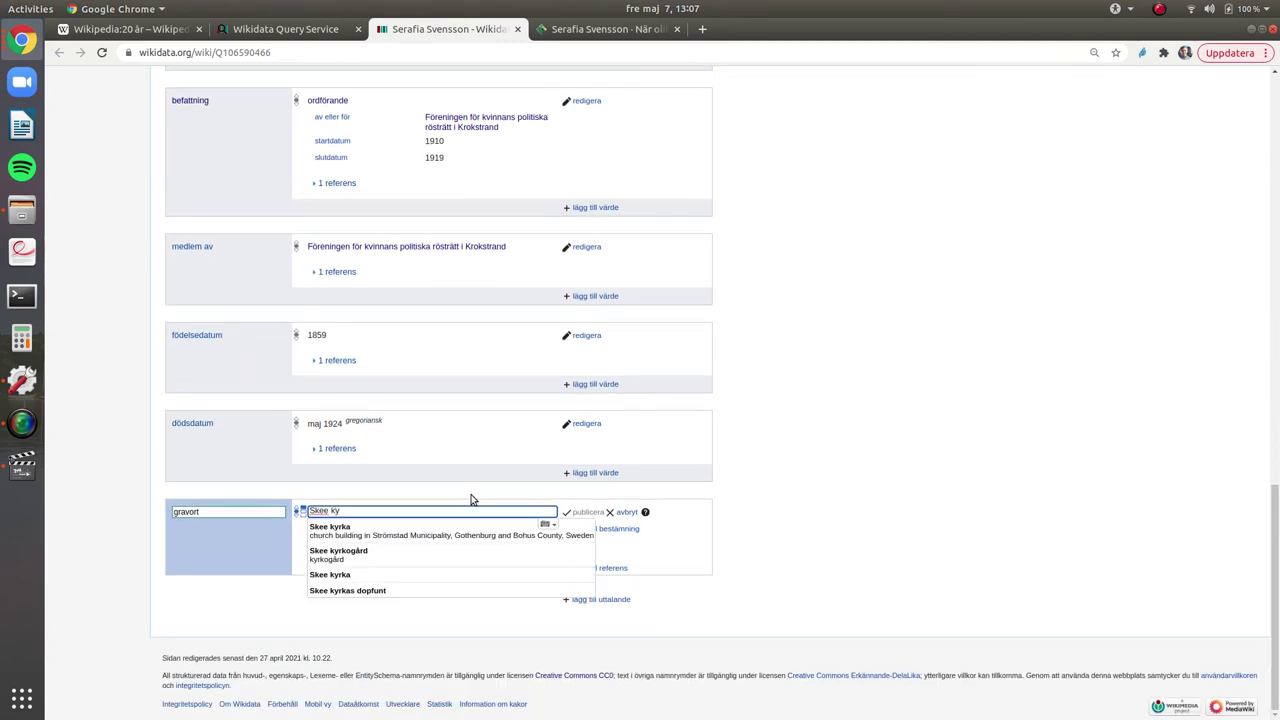
left_click(430, 556)
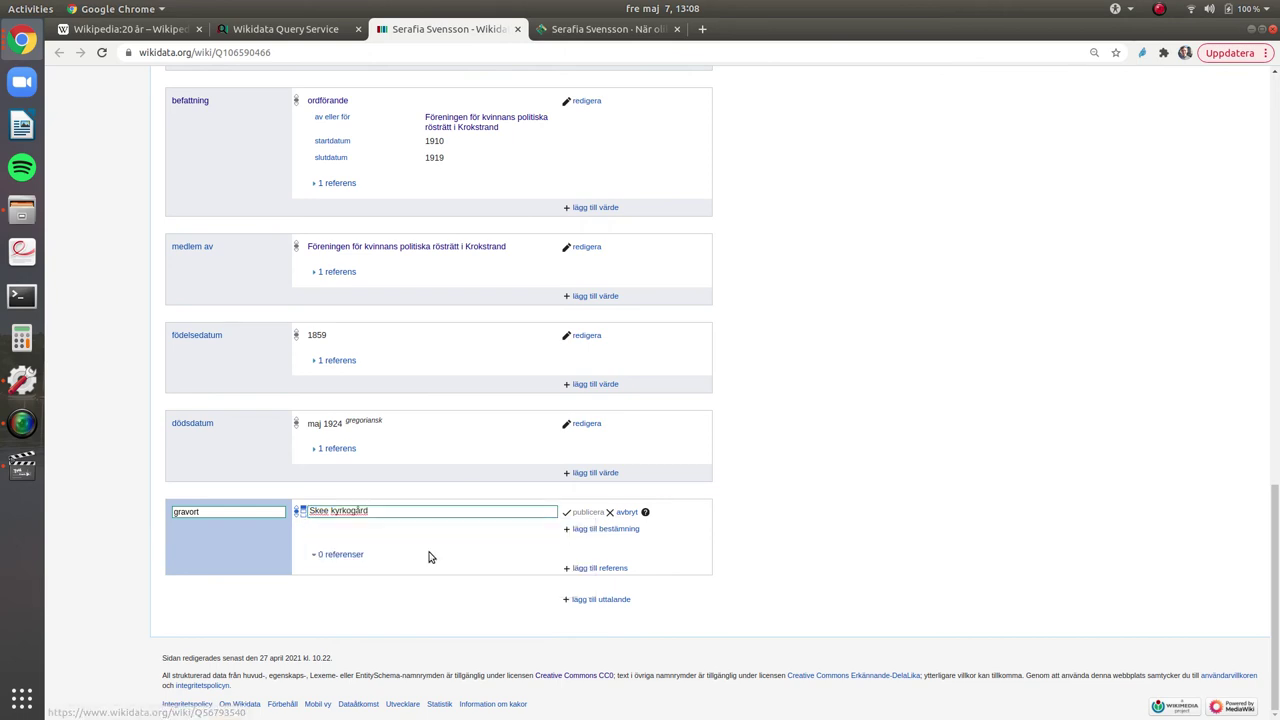
Add a referens-url reference with the Prisma page address to the gravort statement and publish the statement.
left_click(583, 569)
type("refere")
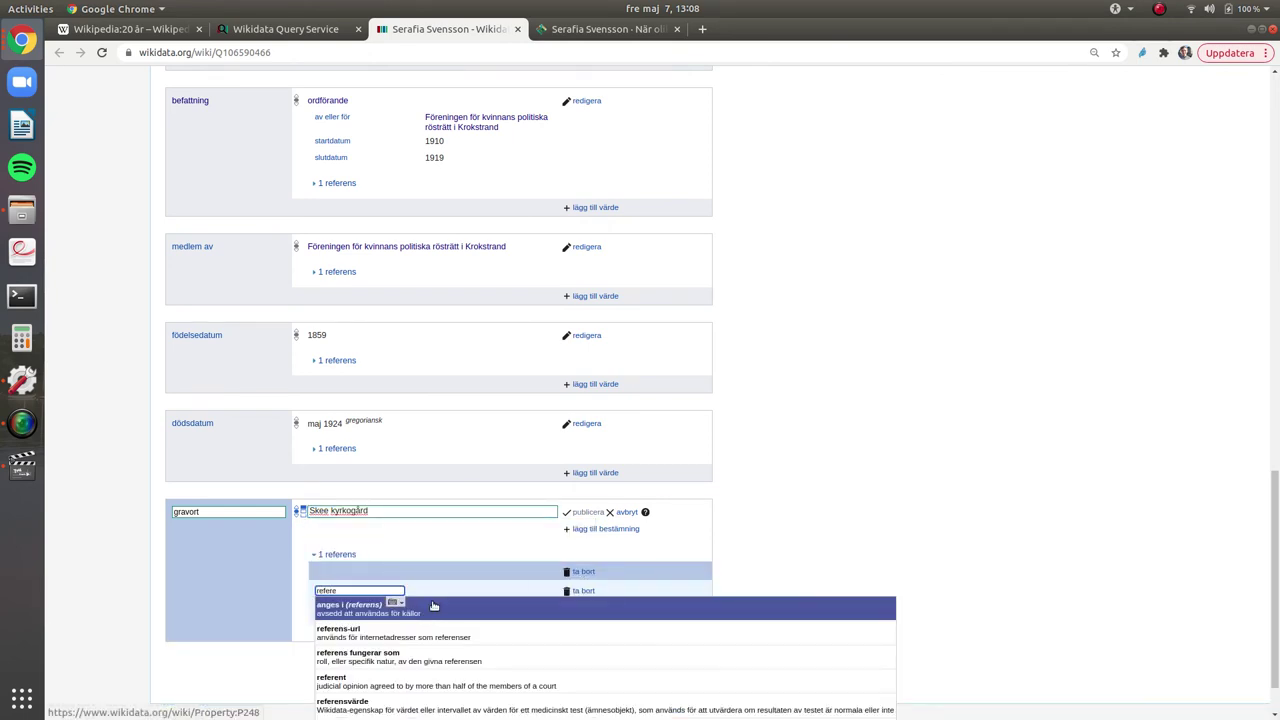
left_click(443, 630)
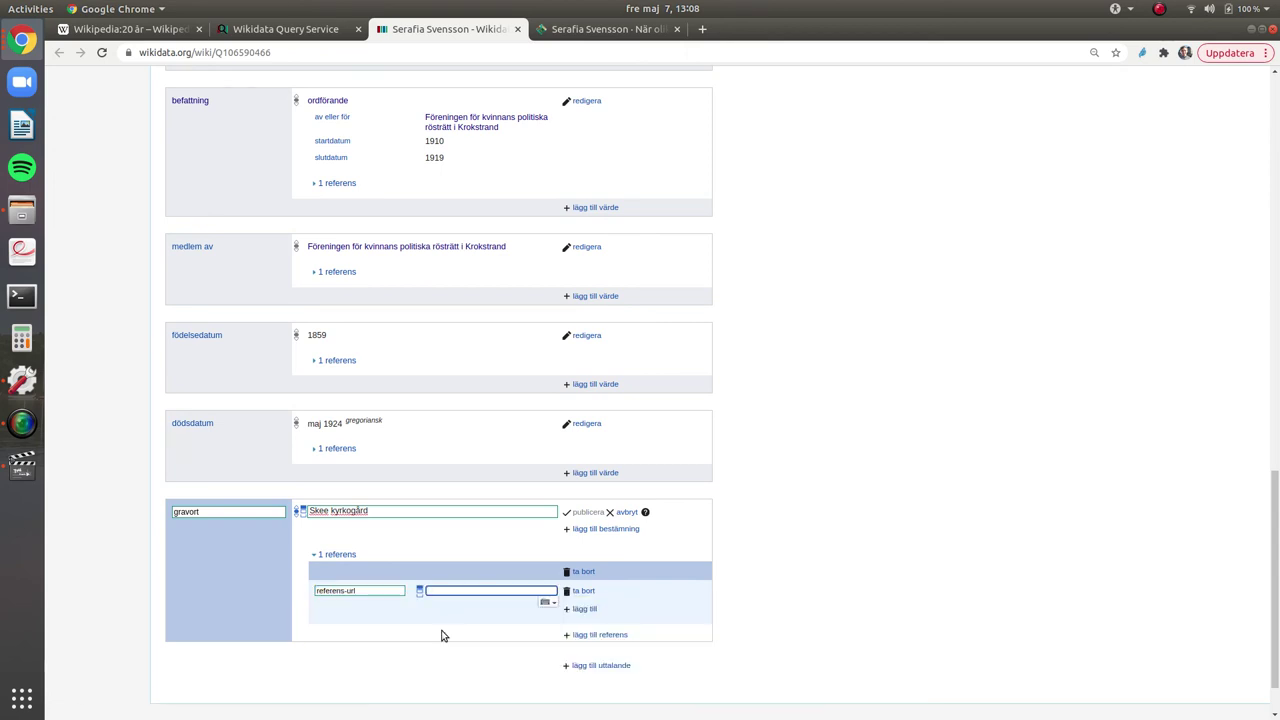
type("https://www.prismavg.se/exhibits/show/n--r-olika-r--str--tt-blev-lik/serafia-svensson")
left_click(592, 512)
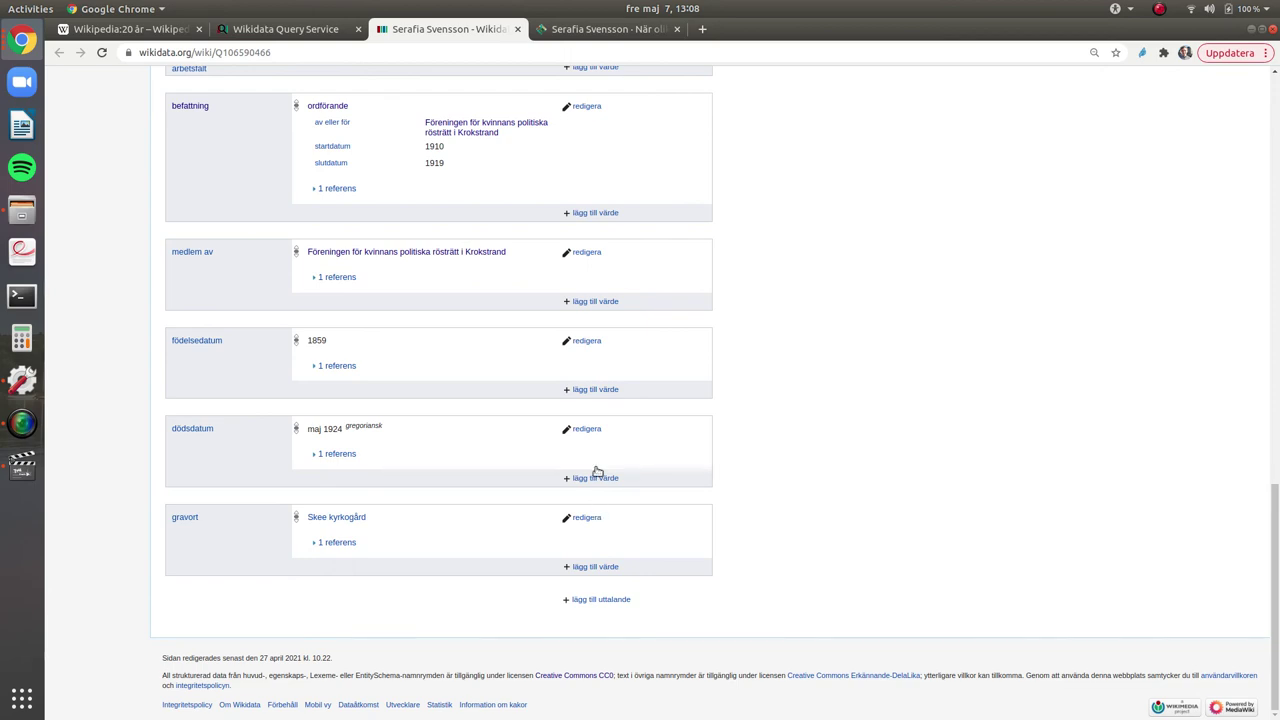
Review the item's full list of statements, from instans av down to födelsedatum, dödsdatum and gravort, and check their references.
scroll(600, 410, "up", 5)
scroll(600, 412, "up", 15)
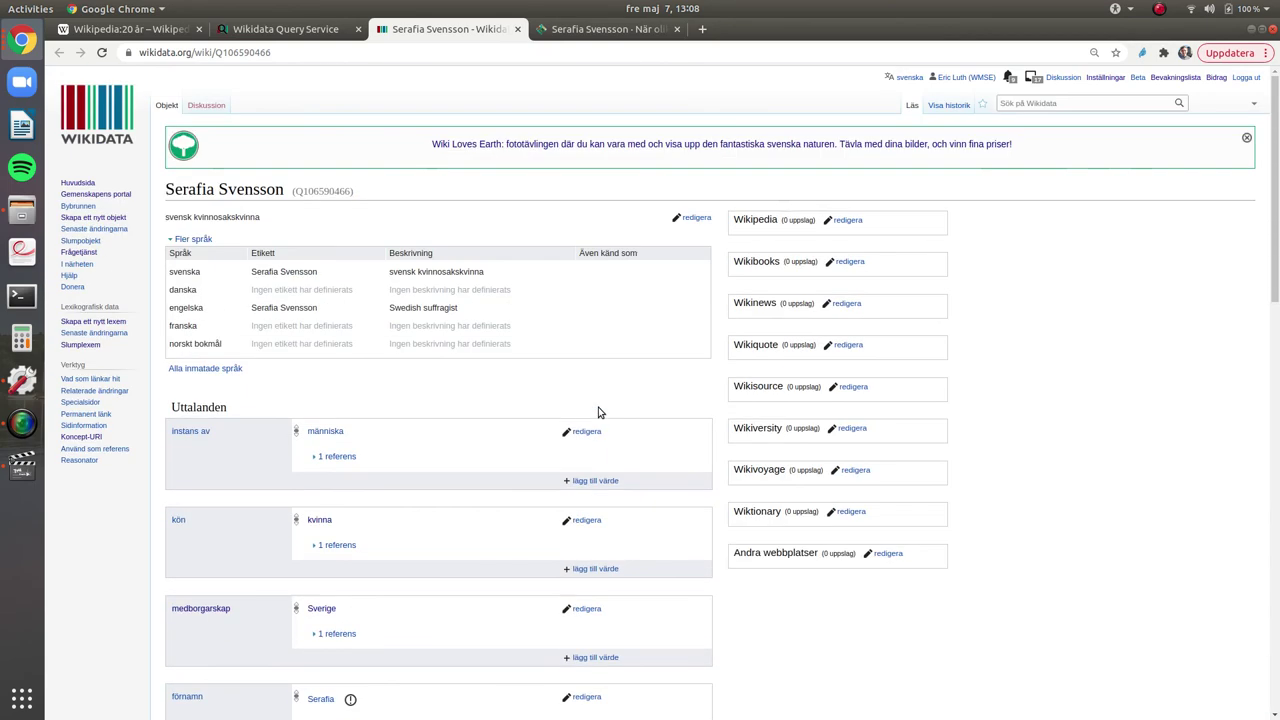
scroll(600, 412, "down", 4)
scroll(599, 411, "down", 15)
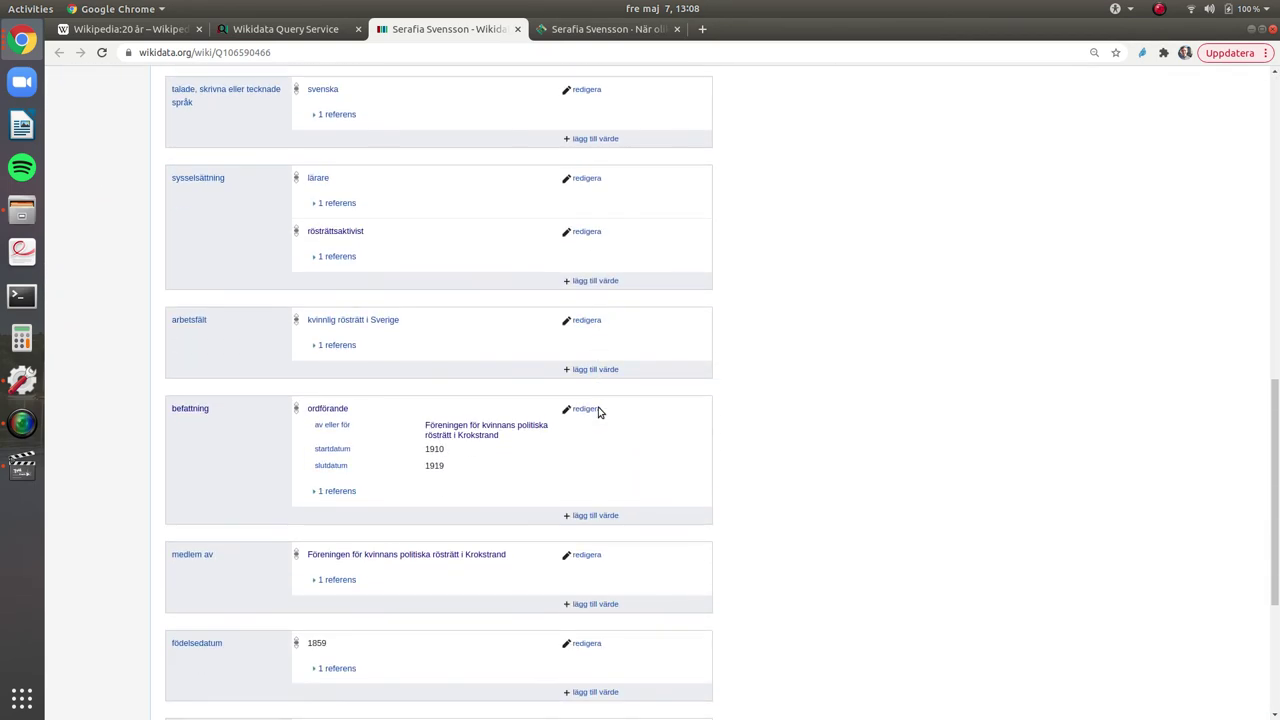
scroll(599, 411, "down", 2)
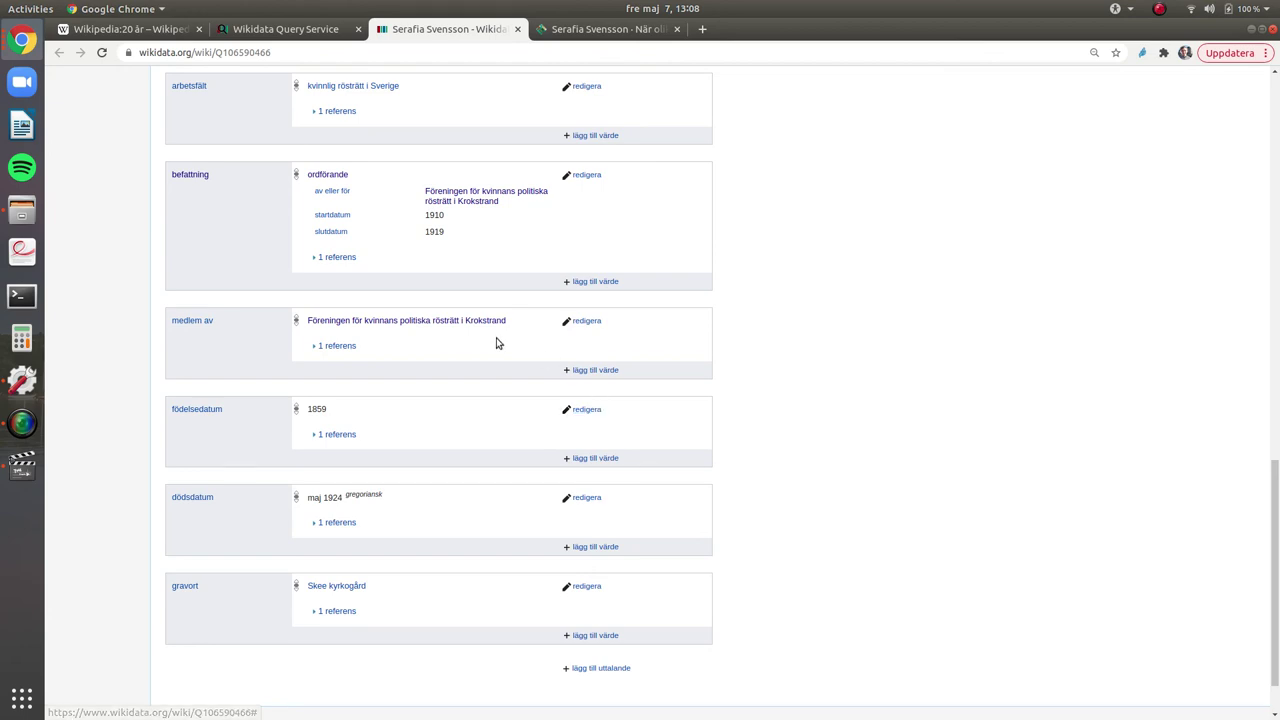
scroll(496, 343, "up", 7)
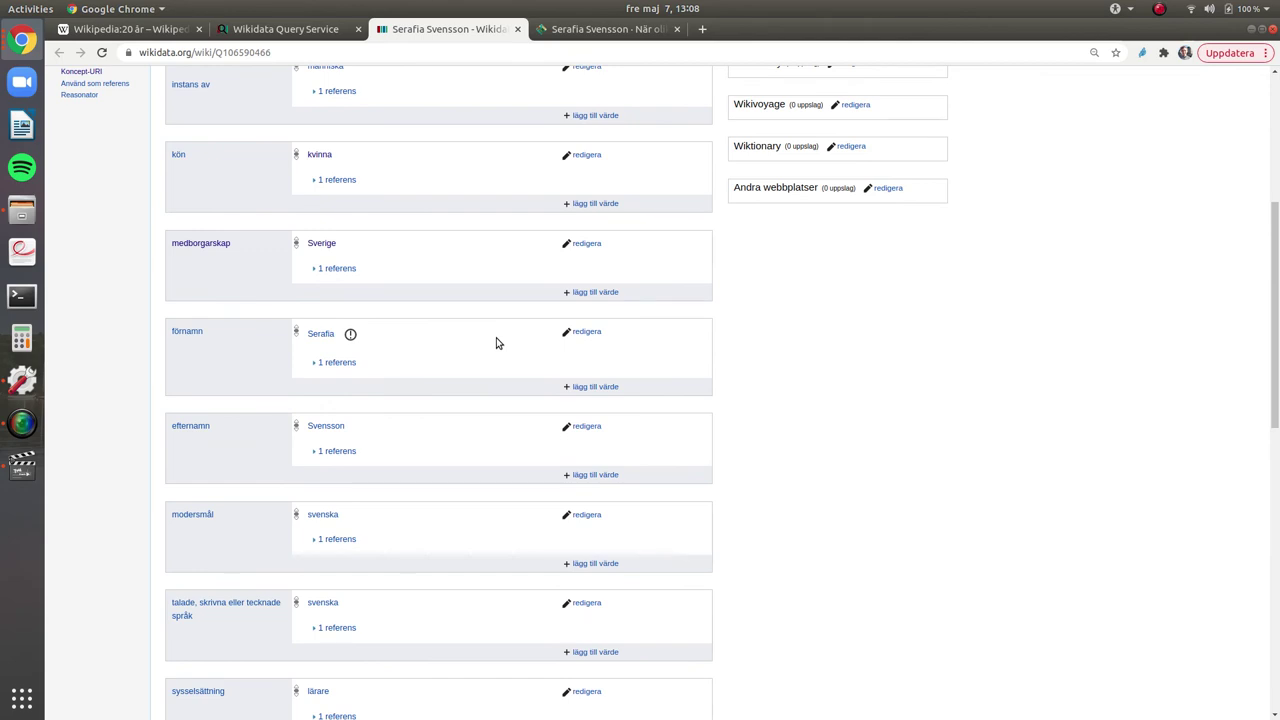
scroll(496, 343, "up", 4)
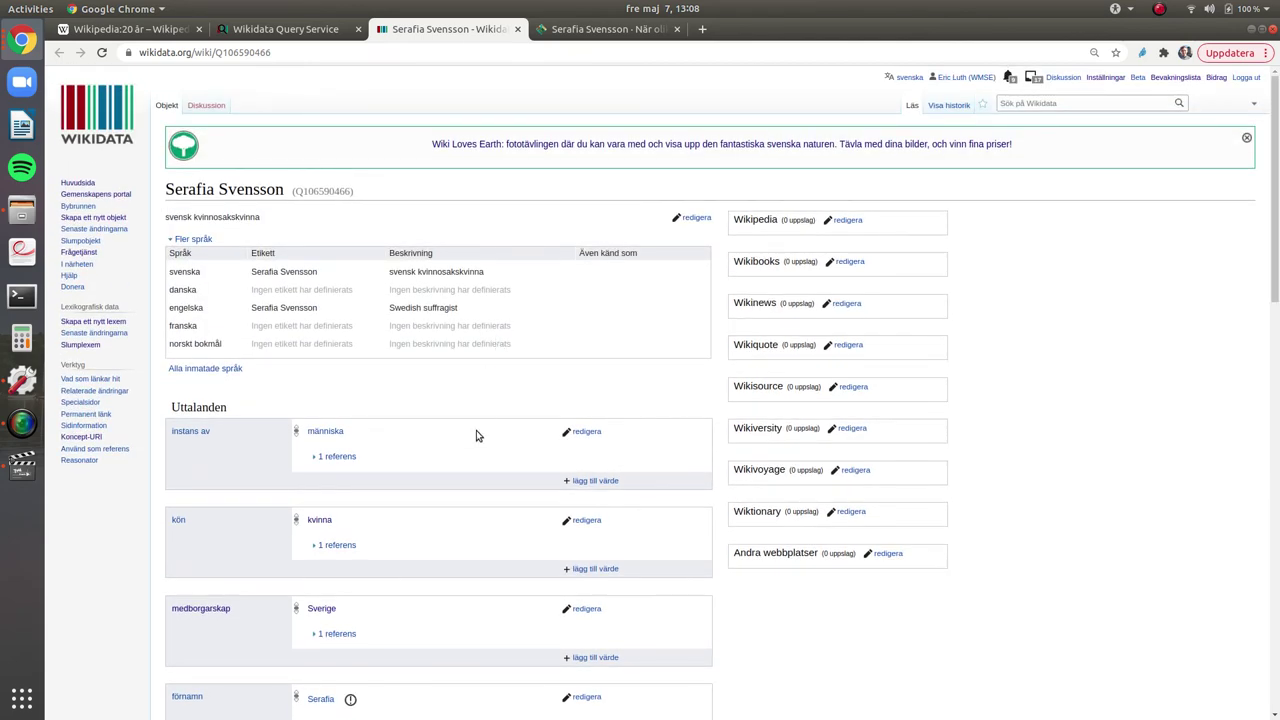
scroll(476, 432, "down", 7)
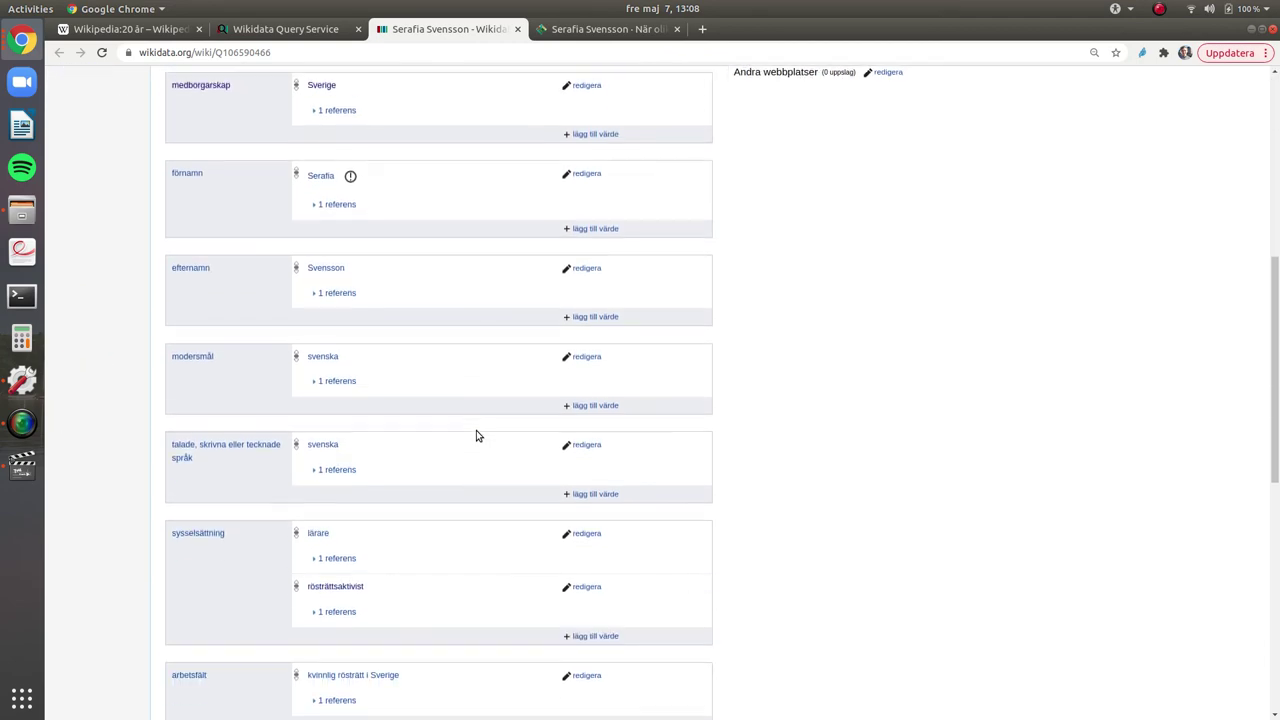
scroll(476, 432, "down", 4)
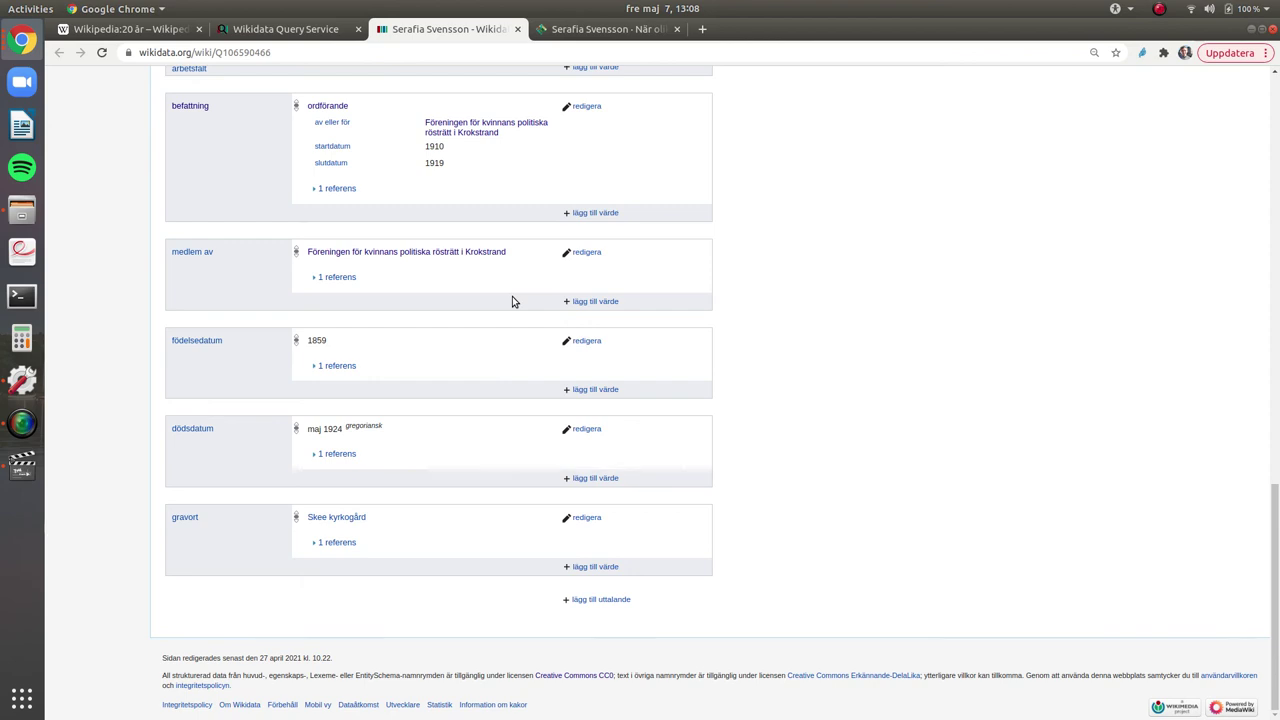
scroll(512, 300, "up", 6)
scroll(512, 300, "up", 5)
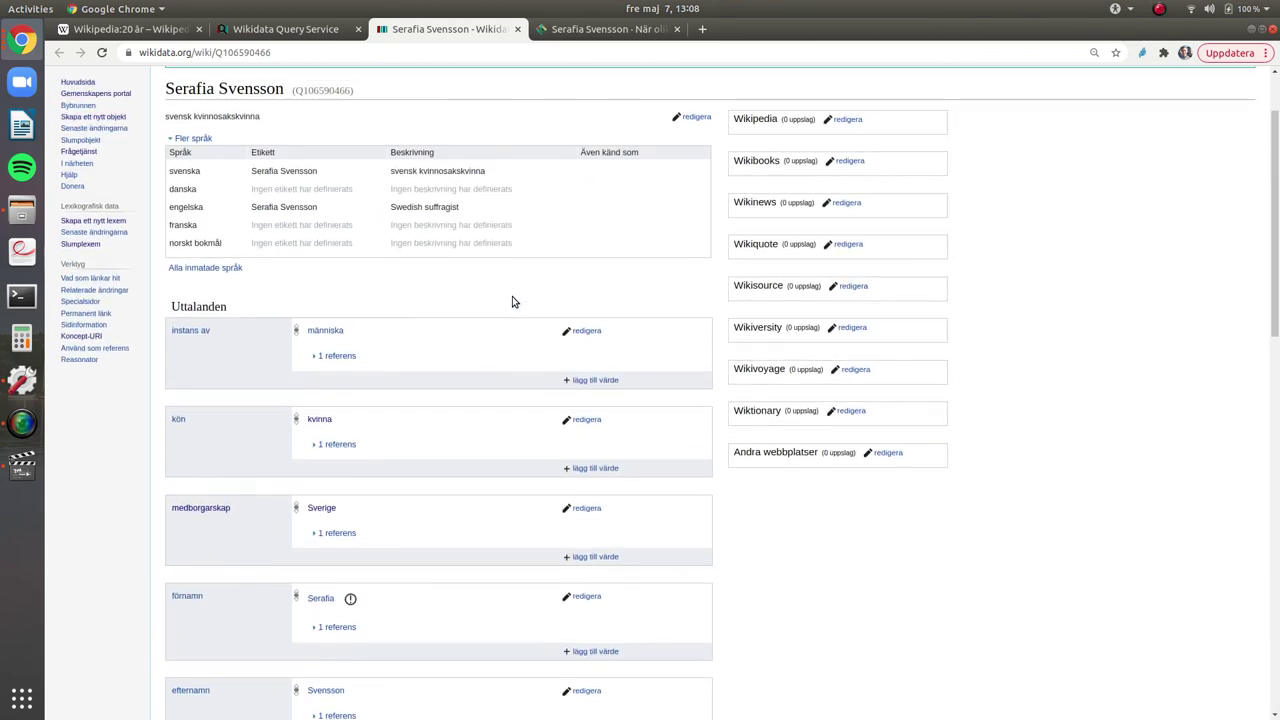
left_click(22, 423)
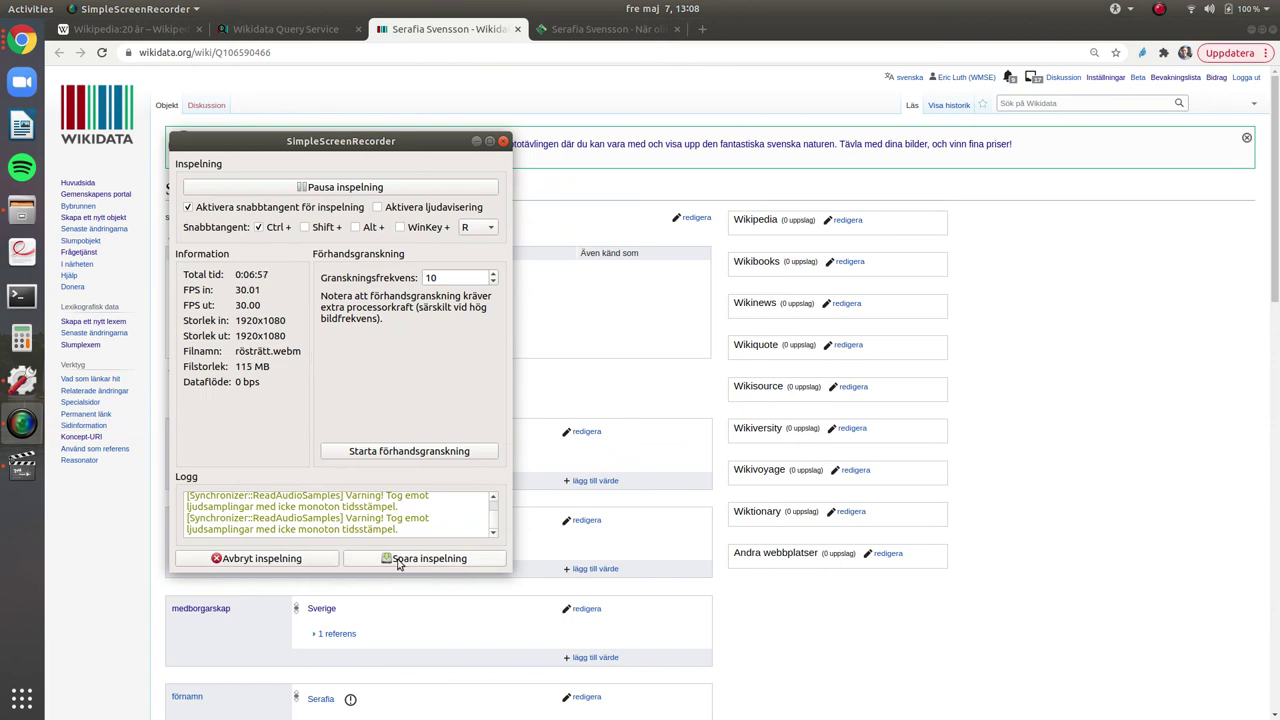